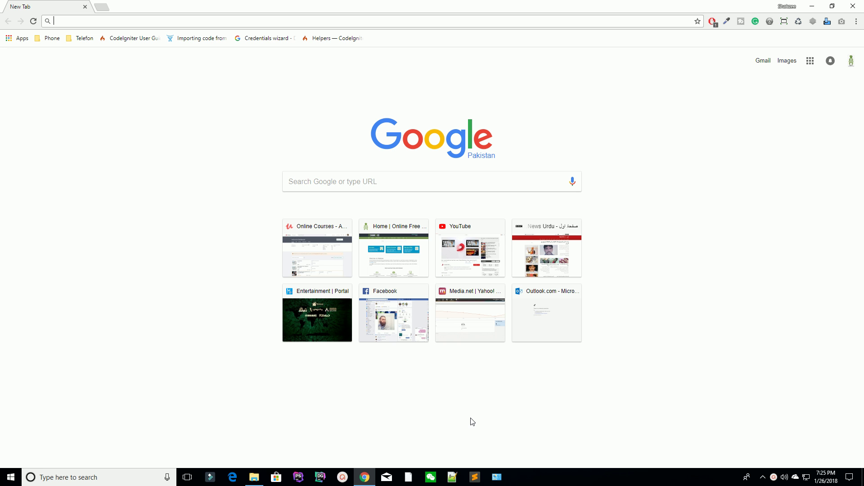
click(329, 39)
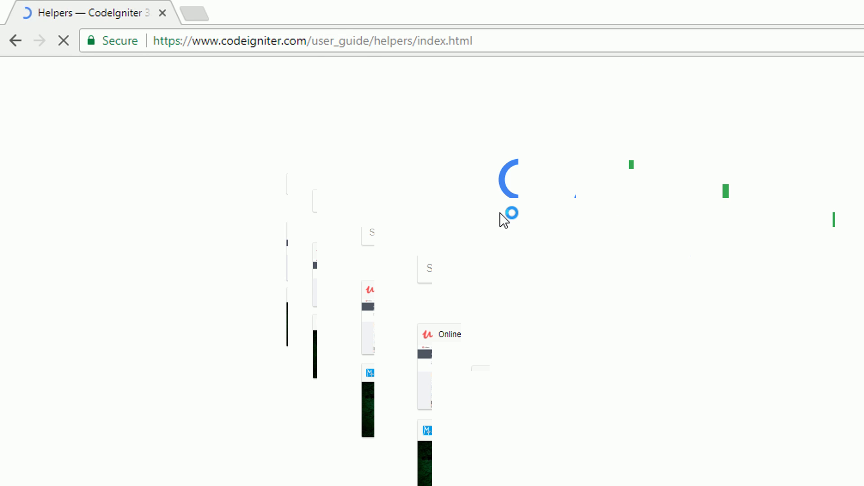
click(317, 93)
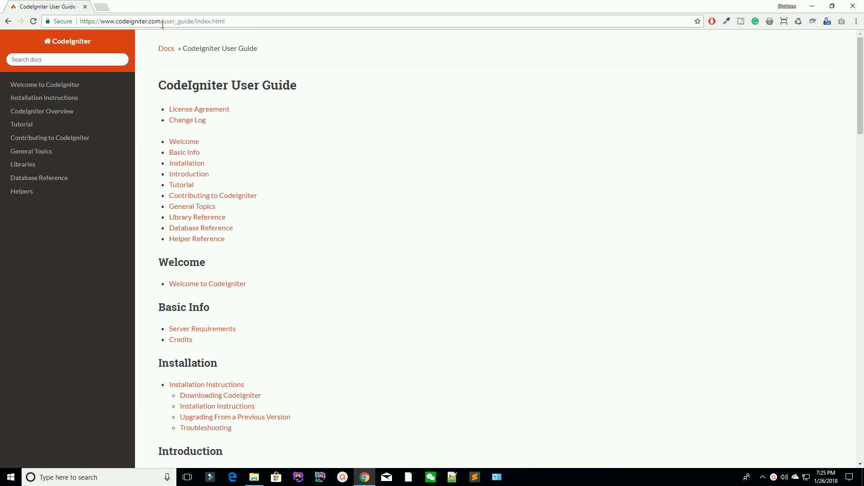
drag(163, 22, 226, 22)
key(BackSpace)
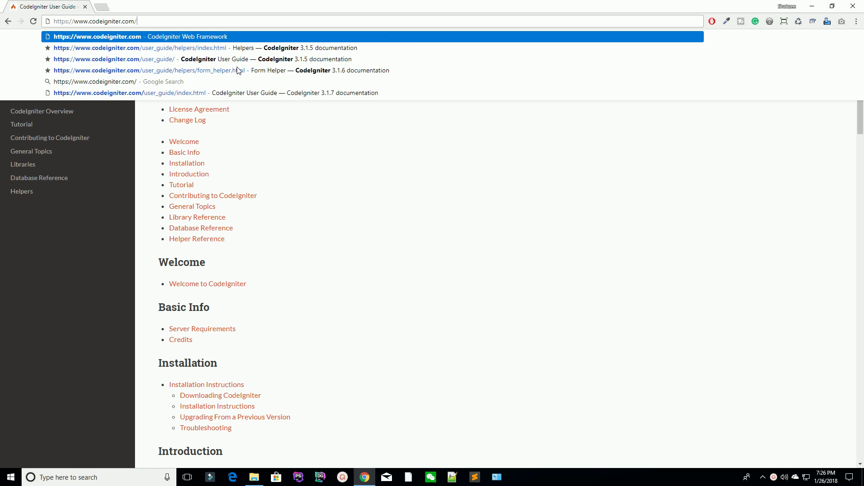
key(Return)
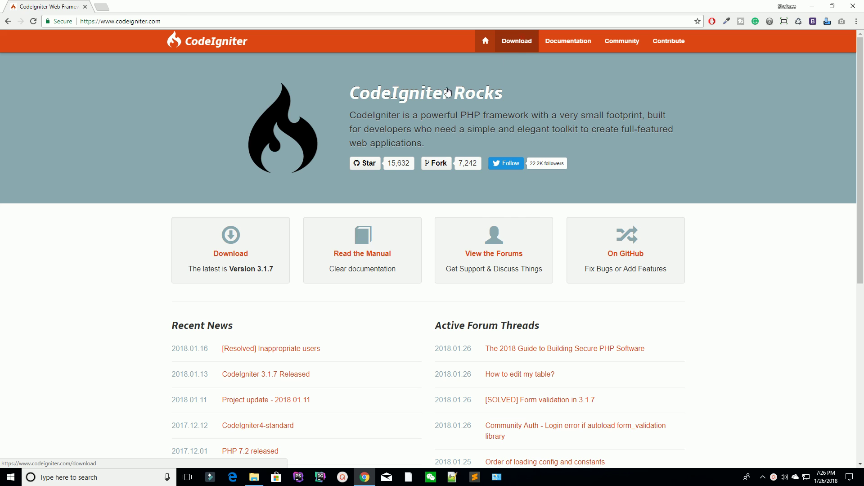
click(517, 41)
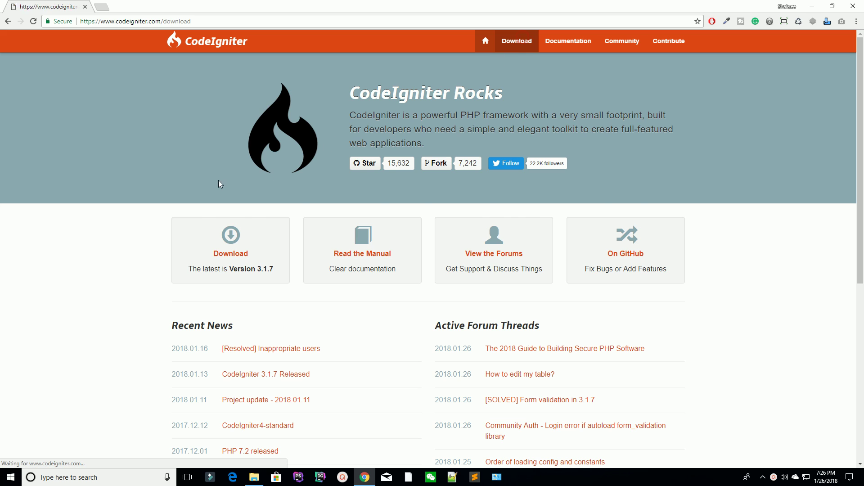
Step: Examine the CodeIgniter 4.x description and its production-readiness note on the download page
scroll(219, 184, down, 2)
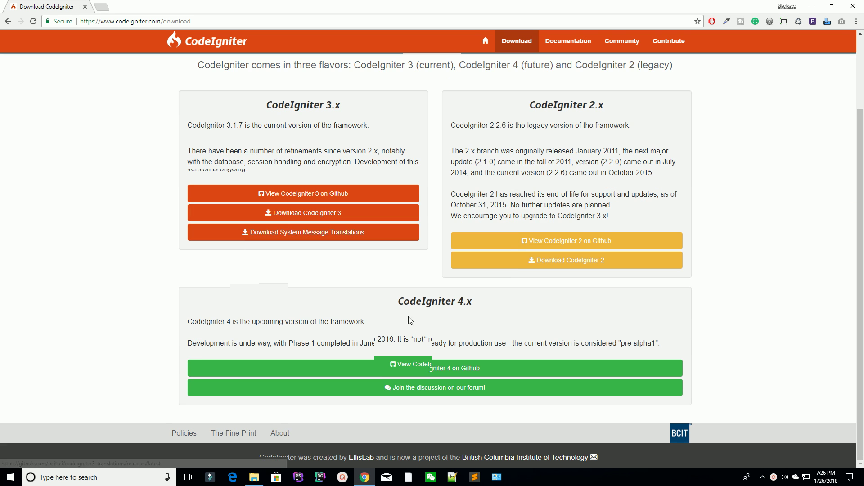
triple_click(455, 301)
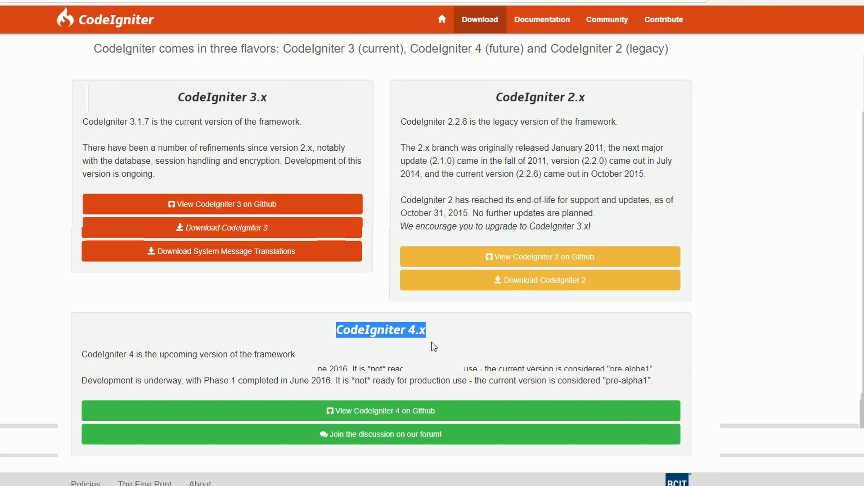
click(433, 345)
drag(603, 380, 668, 381)
click(665, 379)
scroll(664, 379, up, 2)
scroll(661, 376, down, 2)
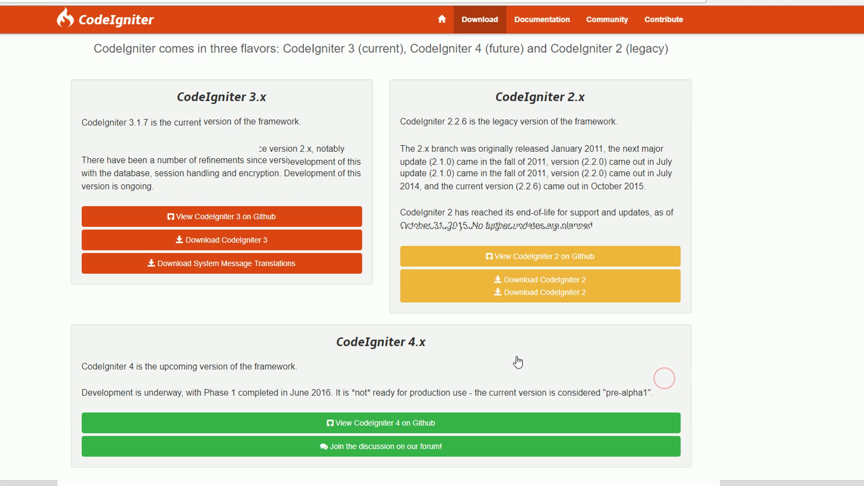
Step: Check the current version stated for CodeIgniter 3.x and download CodeIgniter 3
scroll(197, 176, up, 2)
drag(201, 231, 14, 230)
click(67, 230)
click(141, 231)
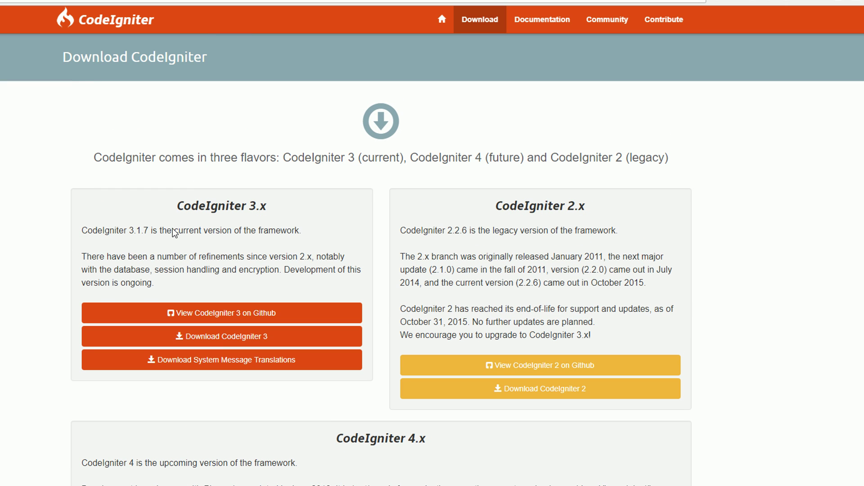
click(201, 341)
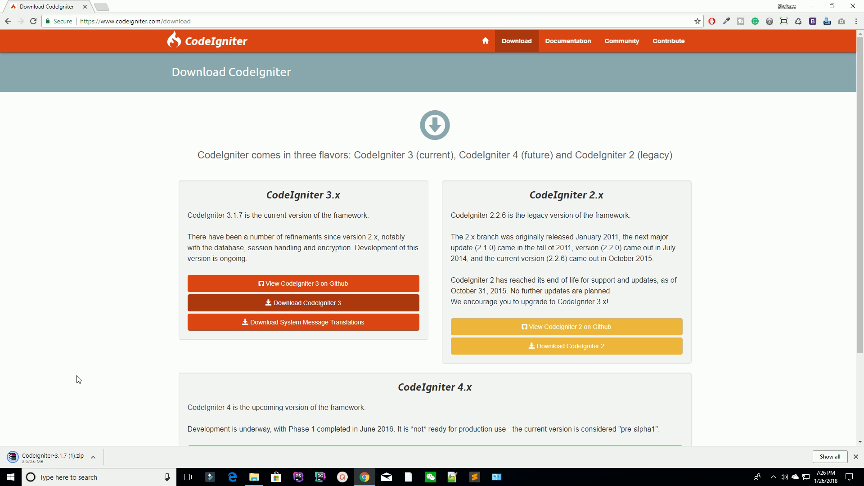
Step: Launch the XAMPP Control Panel and start its Apache and MySQL modules
key(super)
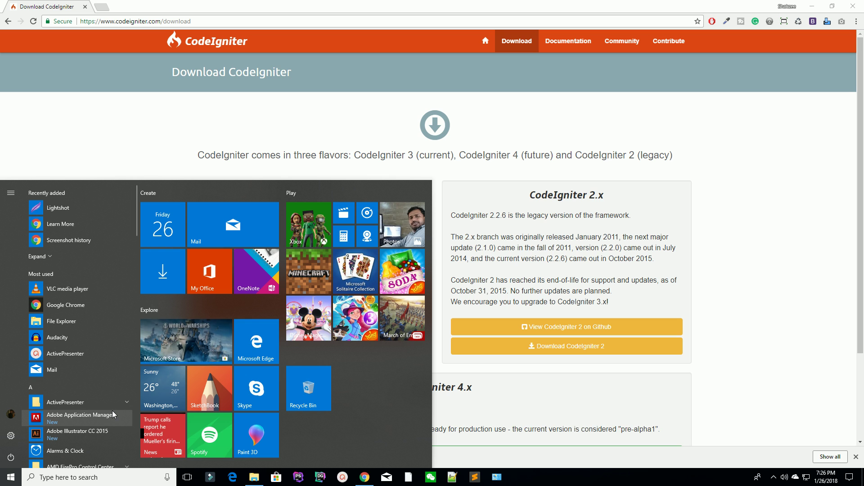
click(70, 480)
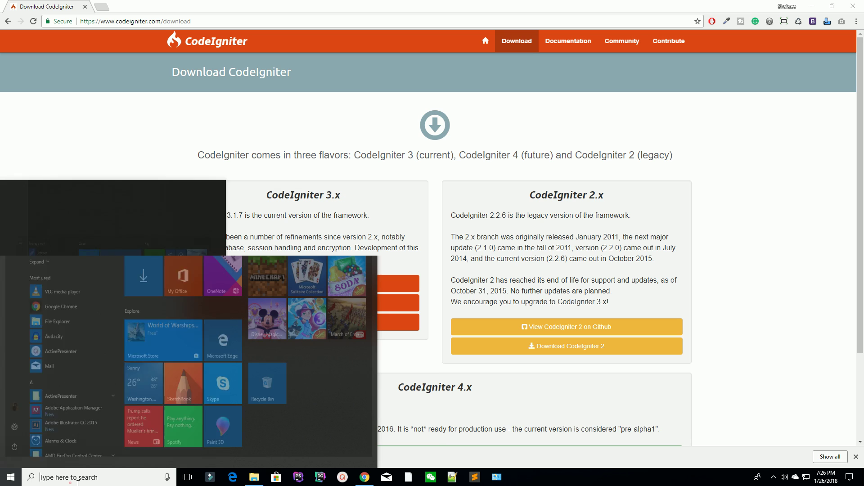
text(x)
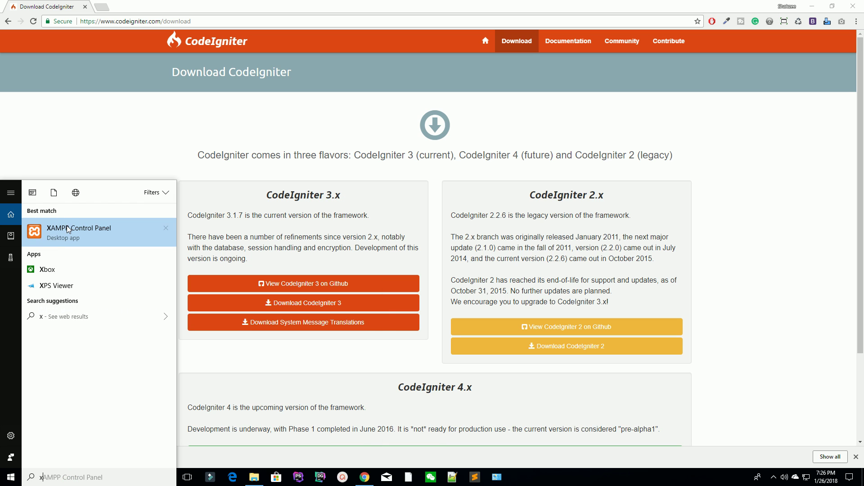
click(67, 225)
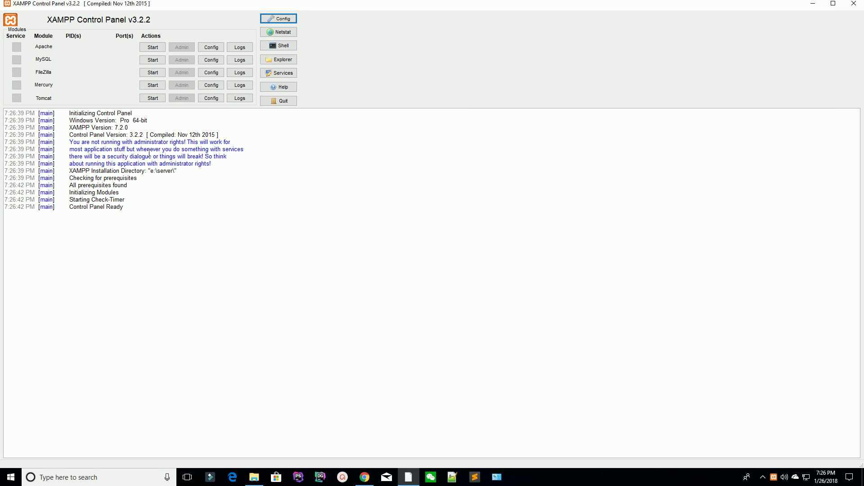
click(153, 47)
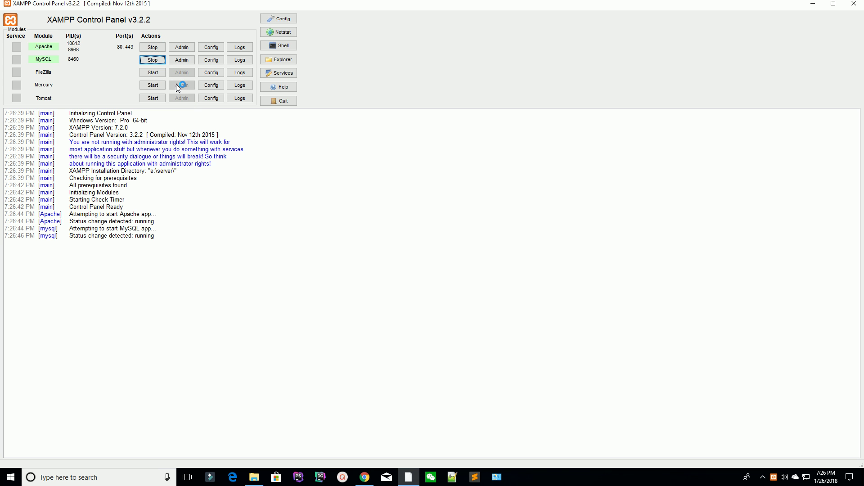
click(854, 4)
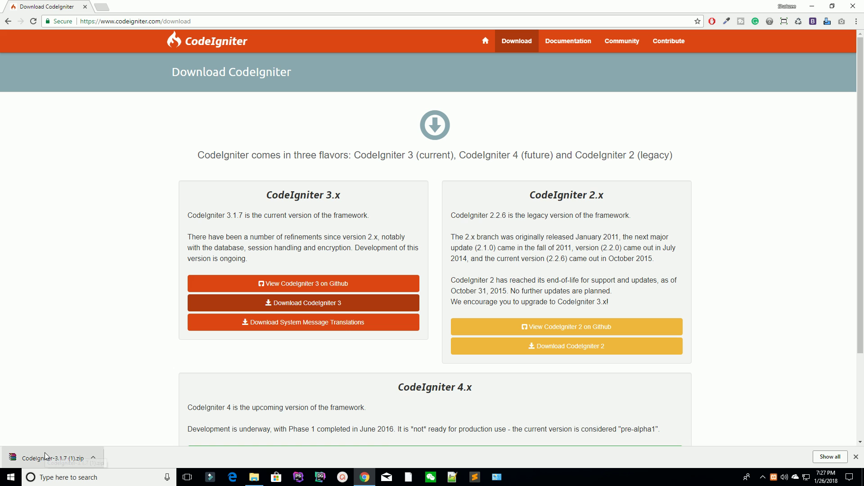
Step: Cut the downloaded CodeIgniter-3.1.7 (1) archive from the Downloads folder and open the server\htdocs folder on drive E
click(93, 458)
click(119, 427)
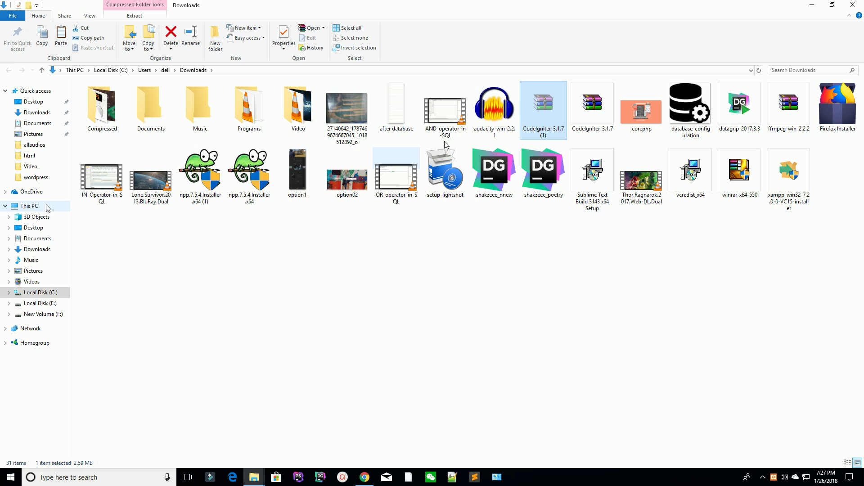
click(49, 294)
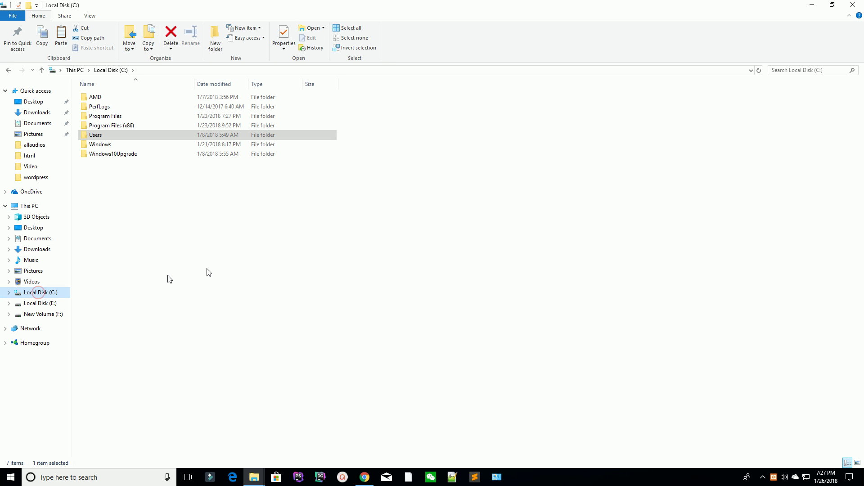
click(41, 303)
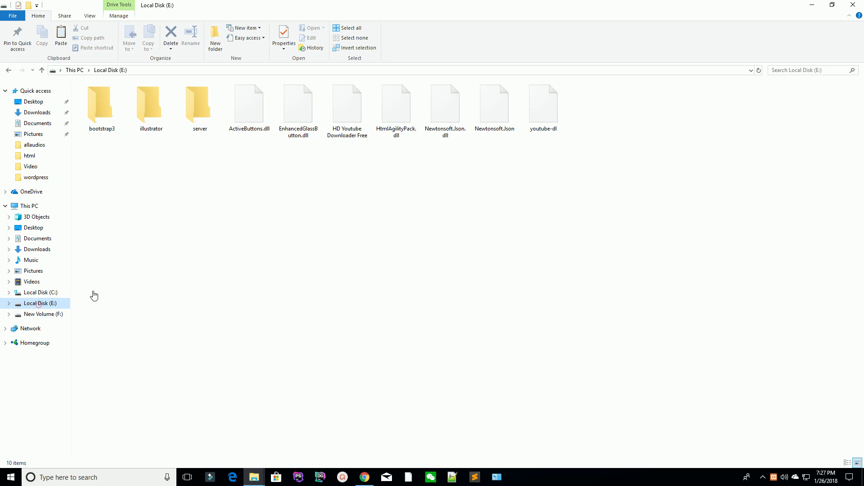
double_click(191, 133)
double_click(103, 141)
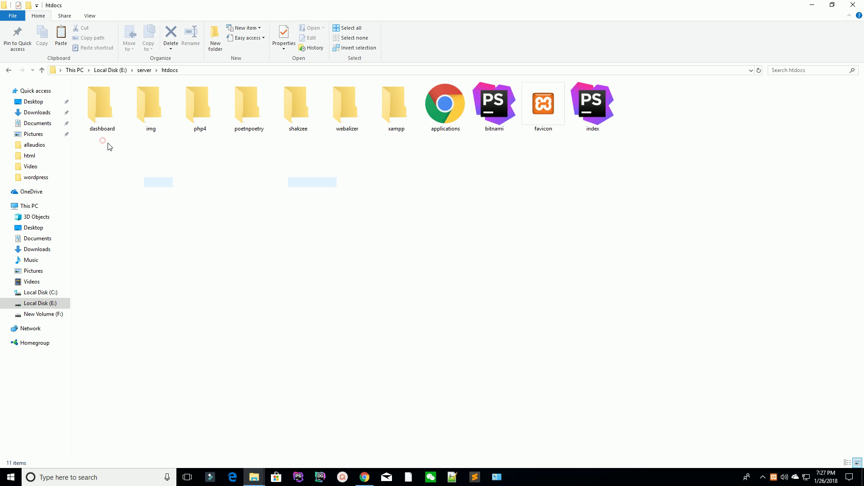
click(215, 41)
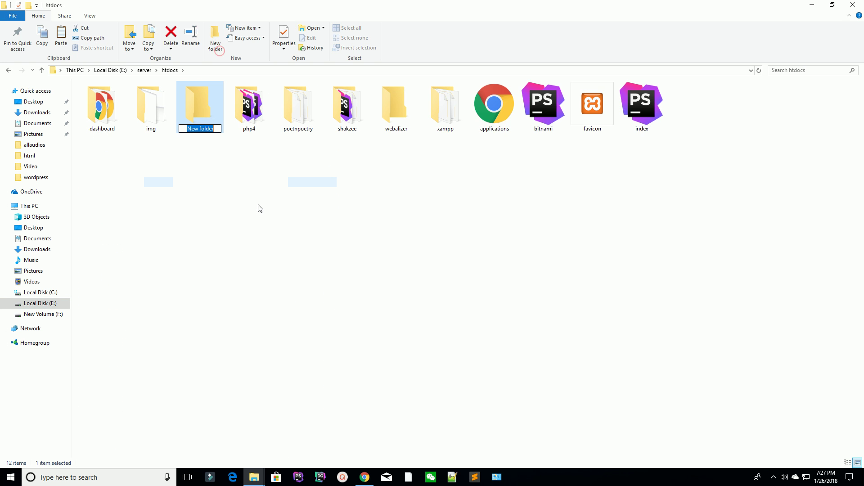
text(ecomm)
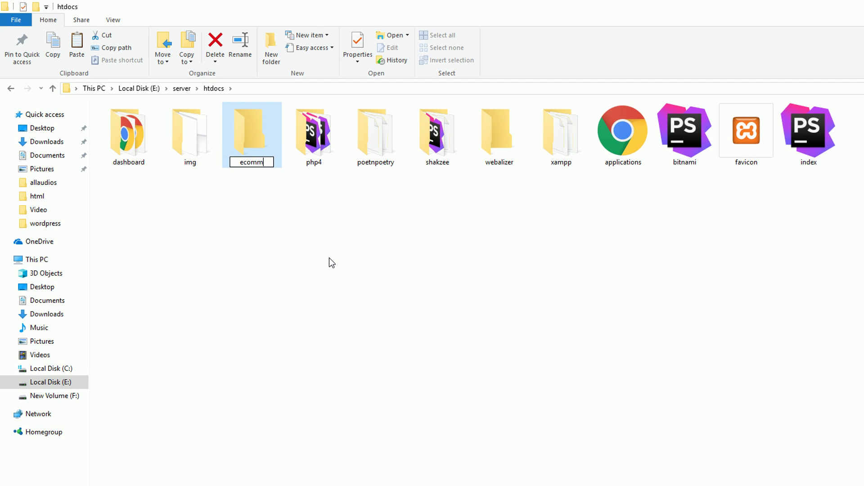
text(erce)
key(Return)
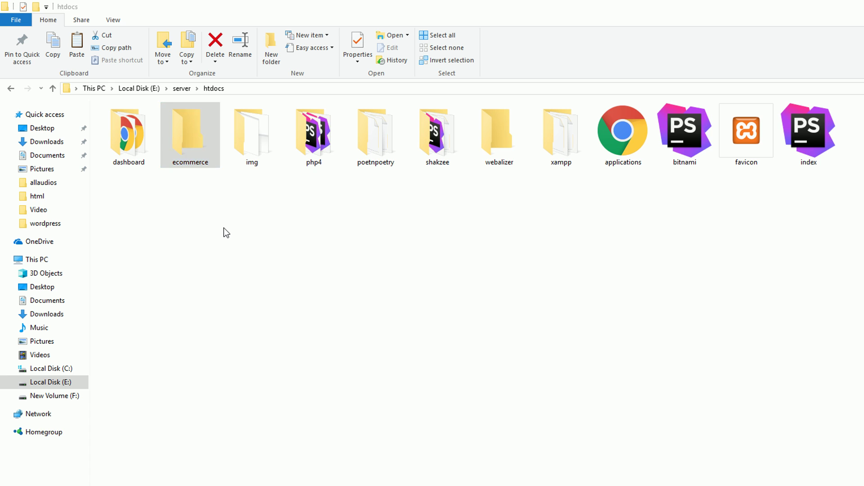
key(Delete)
Step: Paste the CodeIgniter-3.1.7 (1) archive into htdocs and extract it there, opening the extracted CodeIgniter-3.1.7 folder
key(ctrl+v)
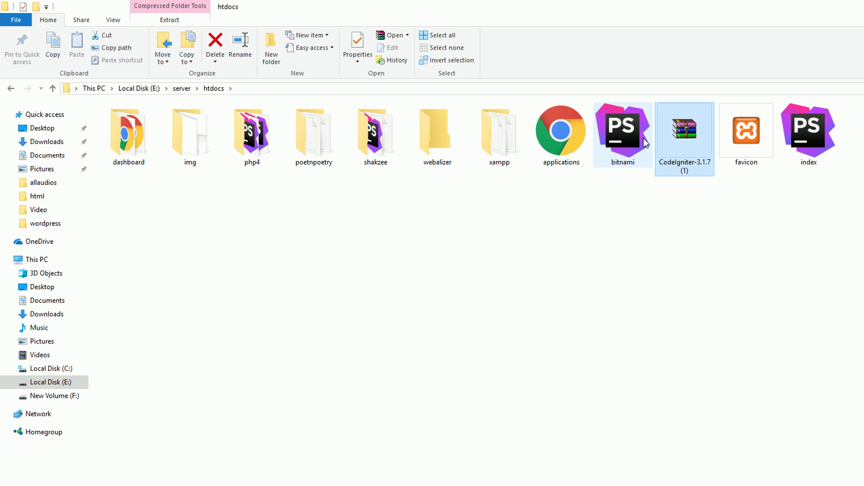
right_click(686, 131)
click(725, 189)
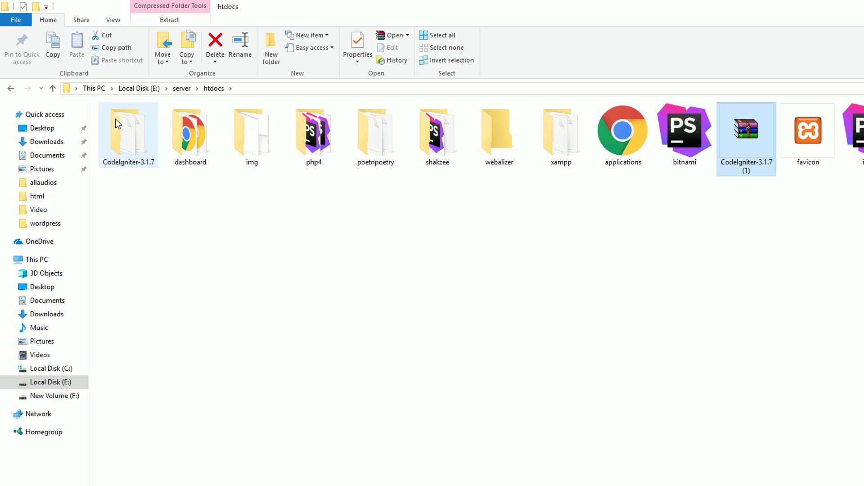
double_click(123, 151)
Step: Switch to Chrome and enter localhost/ as the address in a new tab
key(alt+Tab)
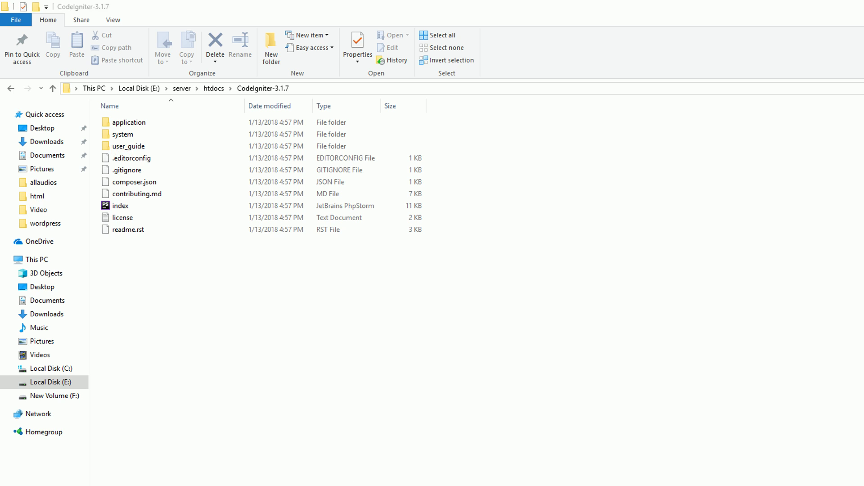
click(135, 7)
text(loca)
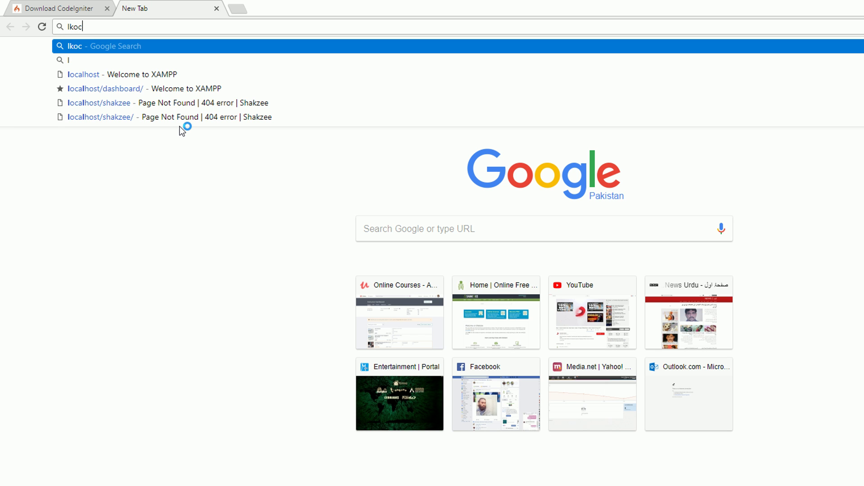
key(BackSpace)
key(BackSpace)
key(BackSpace)
key(BackSpace)
text(localhost)
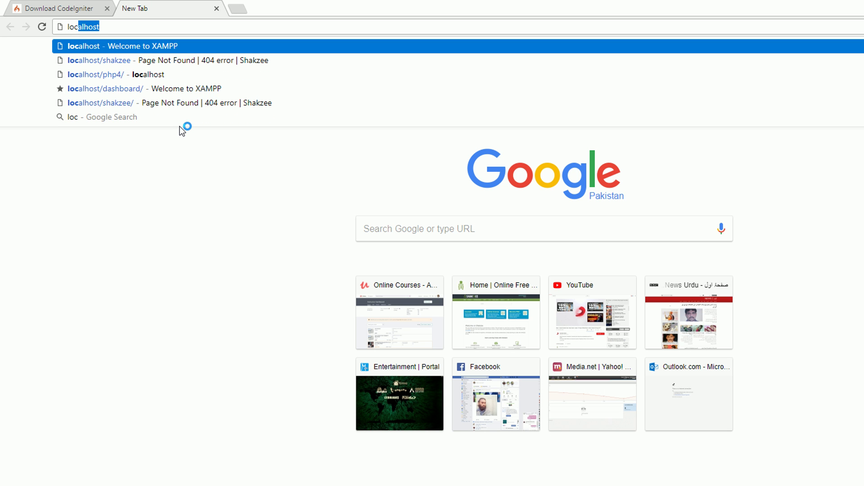
text(/)
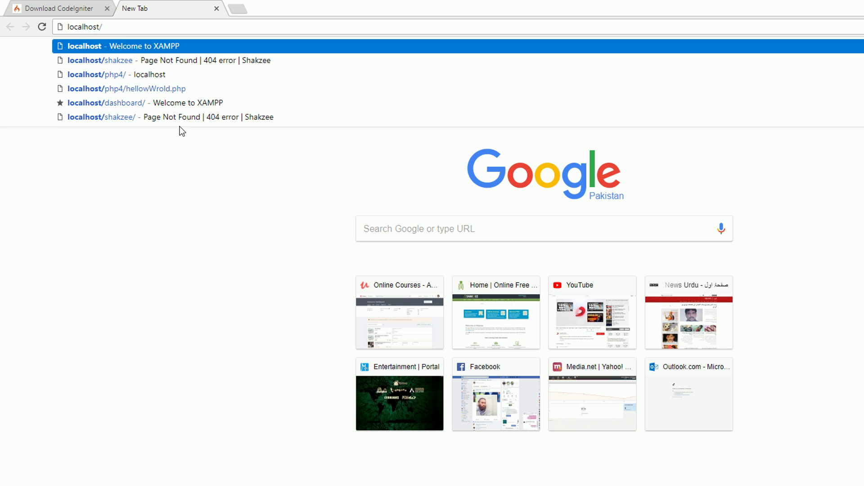
Step: Switch back to File Explorer and rename the CodeIgniter-3.1.7 folder in htdocs to ecommerce
key(alt+Tab)
key(alt+Tab)
key(Tab)
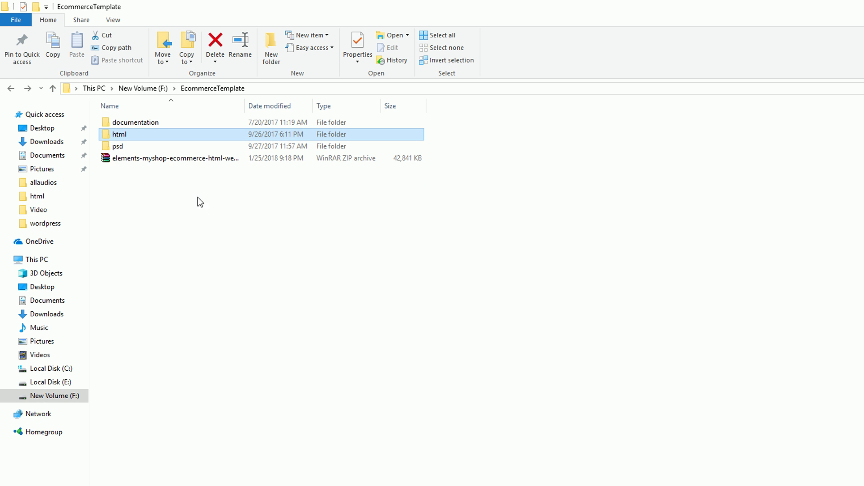
key(alt+Tab)
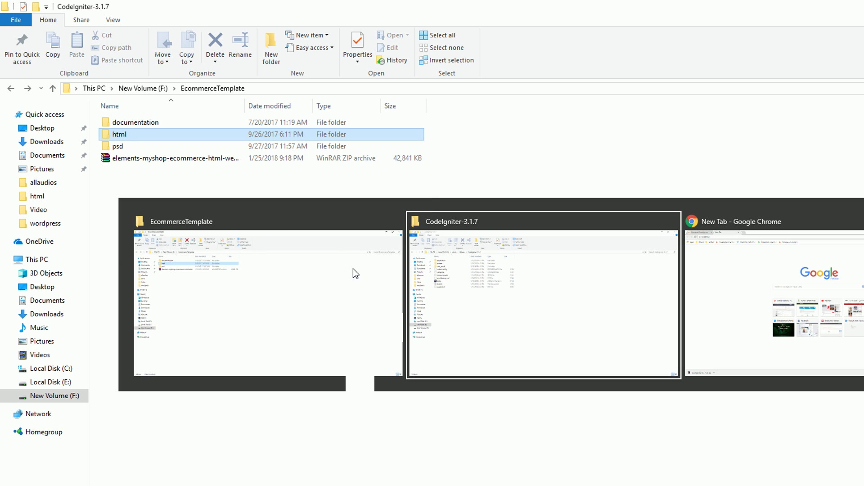
click(219, 88)
right_click(120, 128)
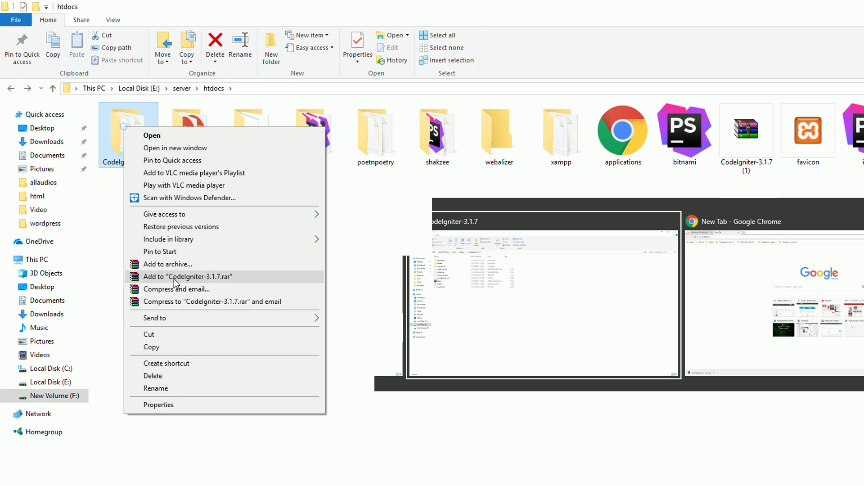
click(255, 392)
text(ecommerce)
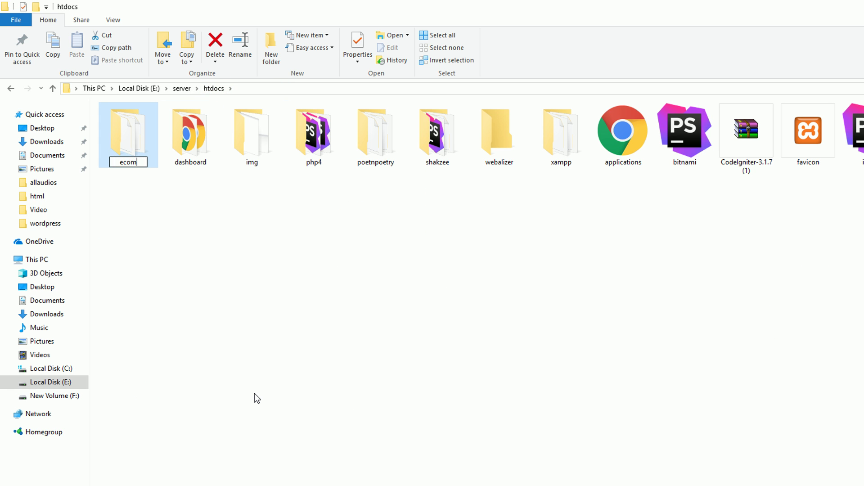
key(Return)
Step: Switch to Chrome and load localhost/ecommerce in the new tab
key(alt+Tab)
key(alt+Tab)
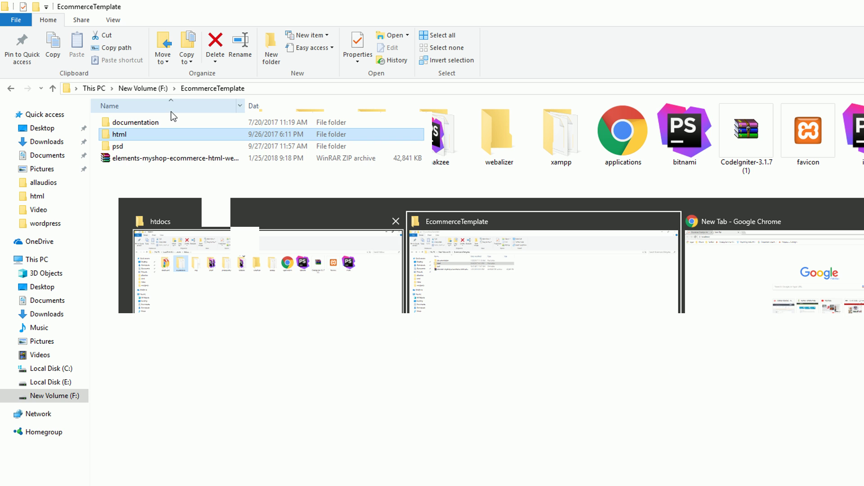
text(ecommerce)
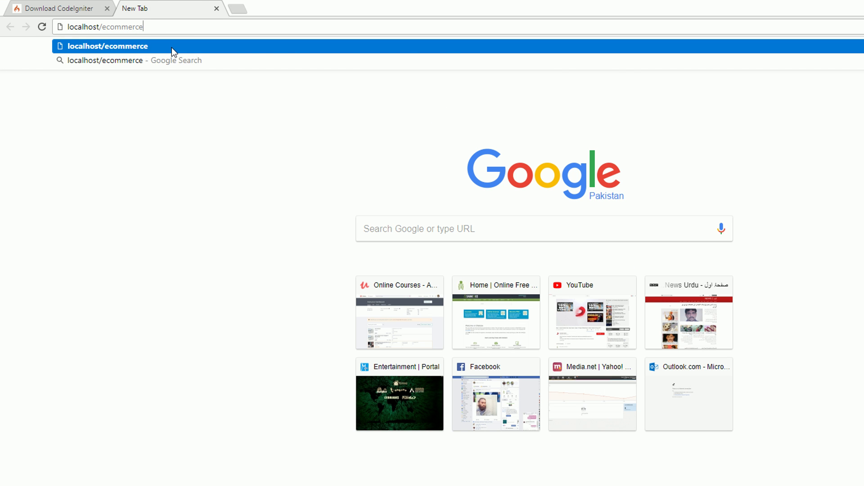
key(Return)
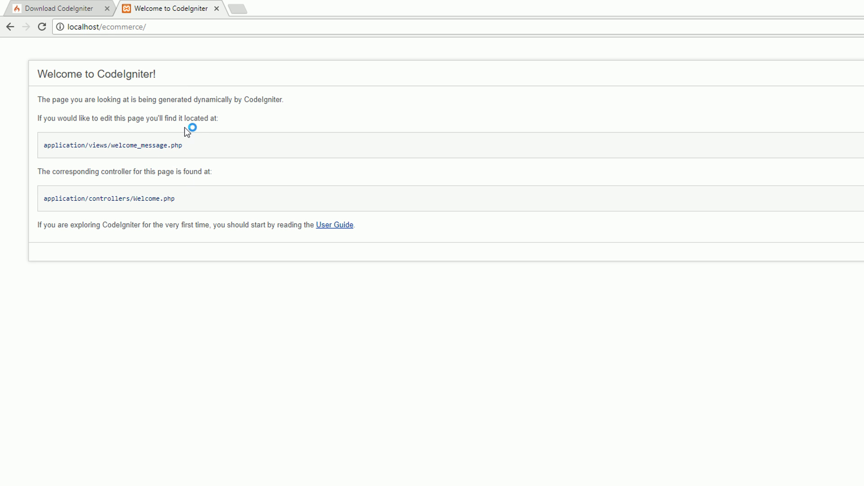
click(50, 7)
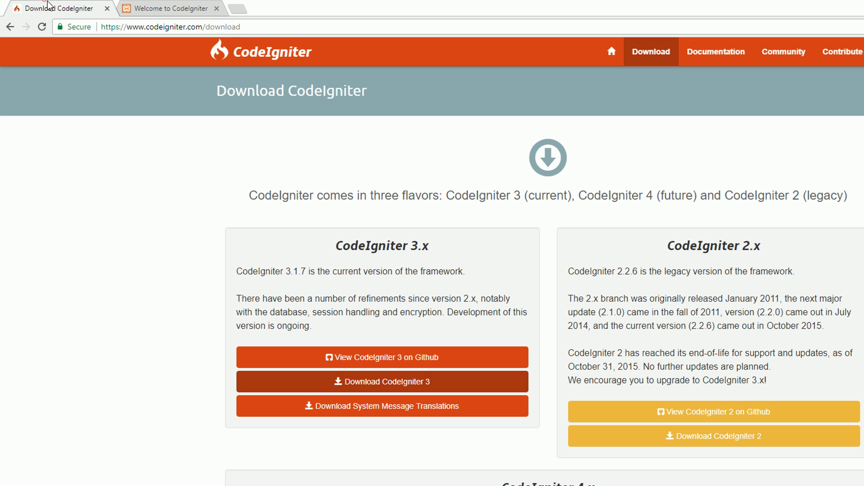
click(152, 6)
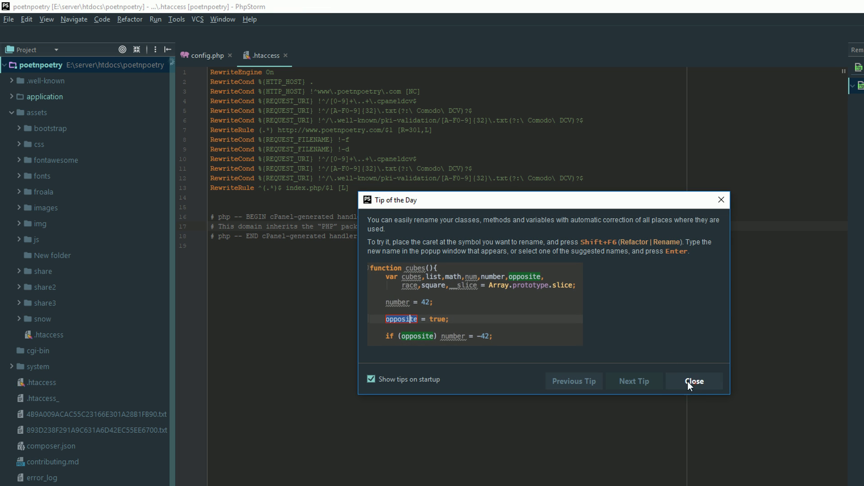
Step: In PhpStorm, dismiss the Tip of the Day and open the ecommerce folder from htdocs as a project in the current window
click(688, 381)
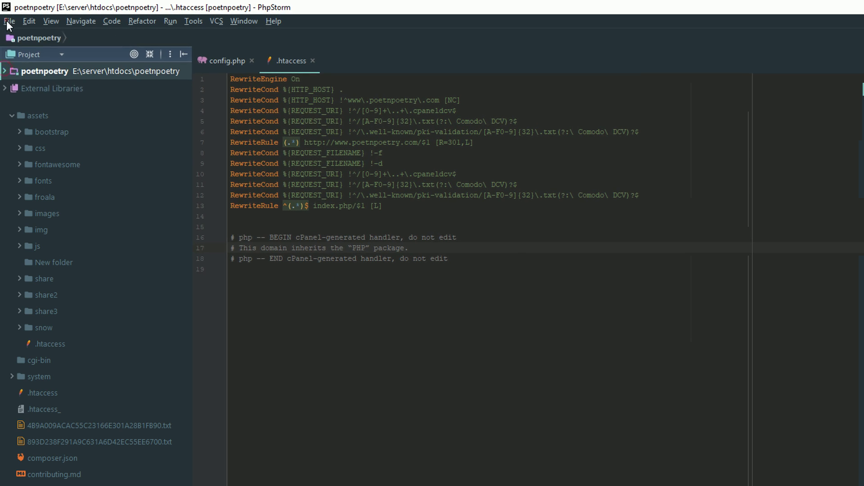
click(8, 18)
click(27, 87)
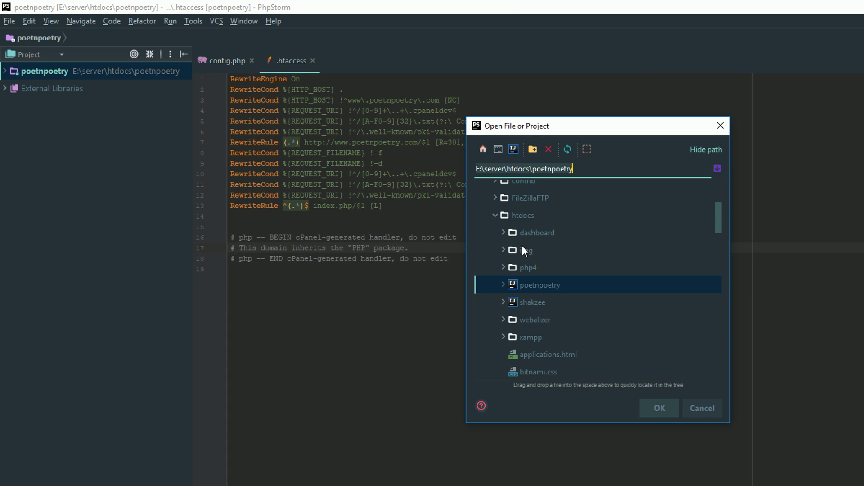
scroll(524, 254, up, 1)
scroll(562, 272, down, 1)
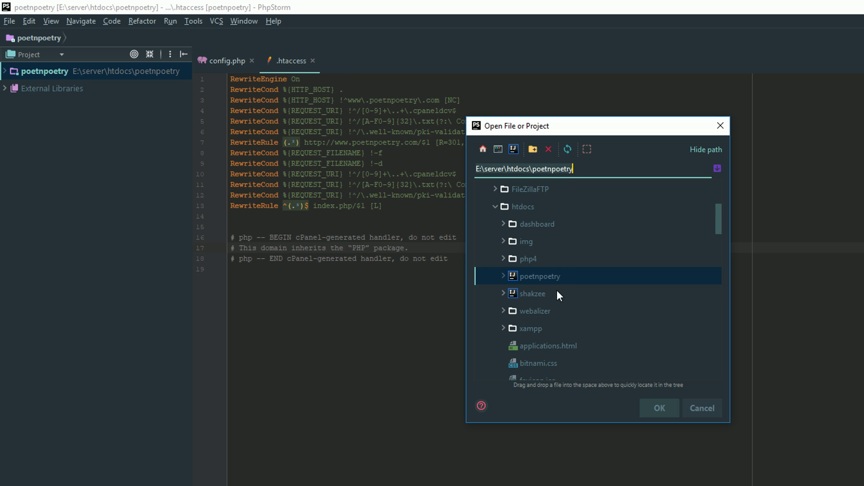
scroll(574, 309, up, 1)
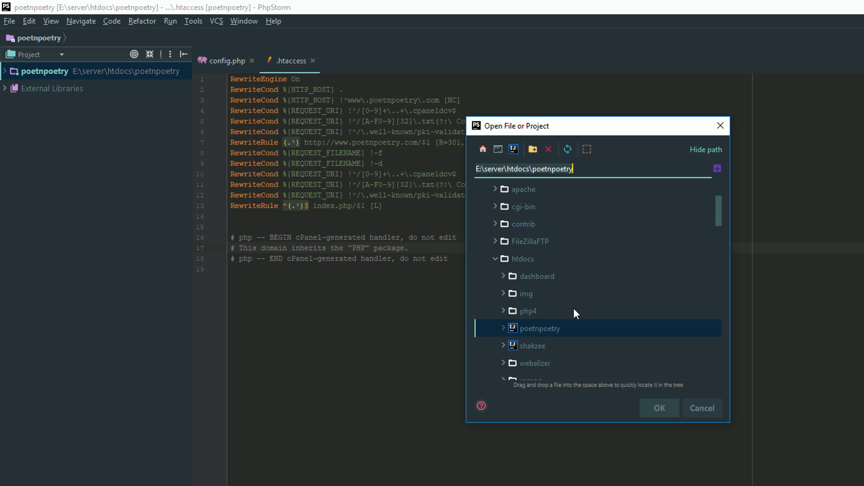
click(568, 152)
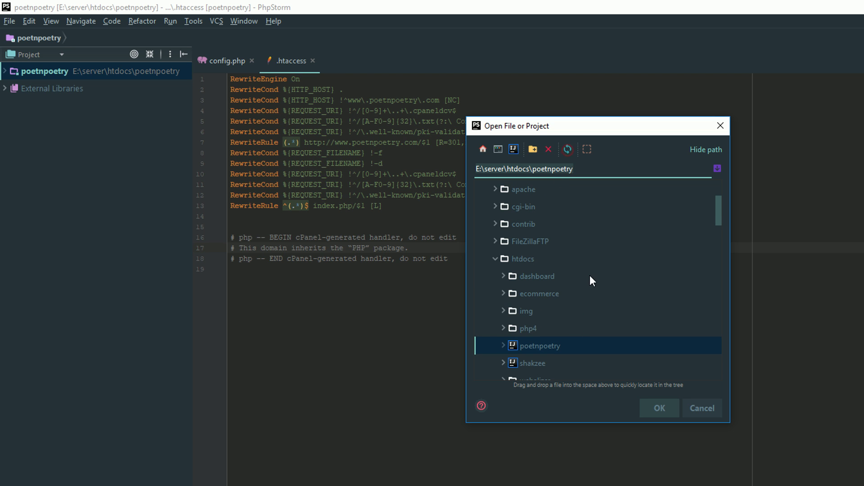
click(538, 293)
click(658, 407)
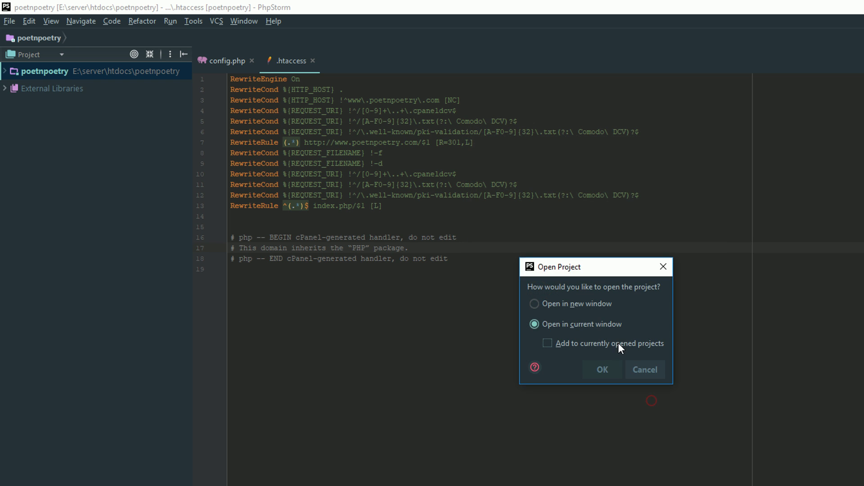
click(603, 369)
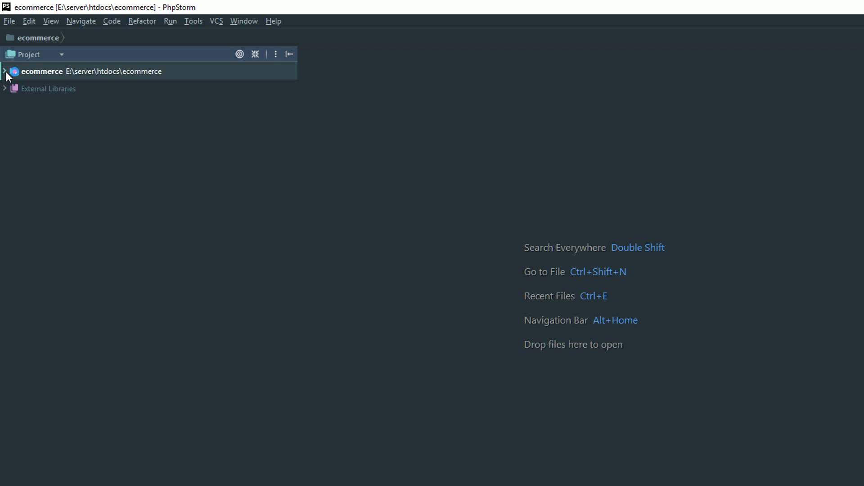
Step: Open config.php from the project's application/config folder and narrow the project tree to widen the editor
click(4, 72)
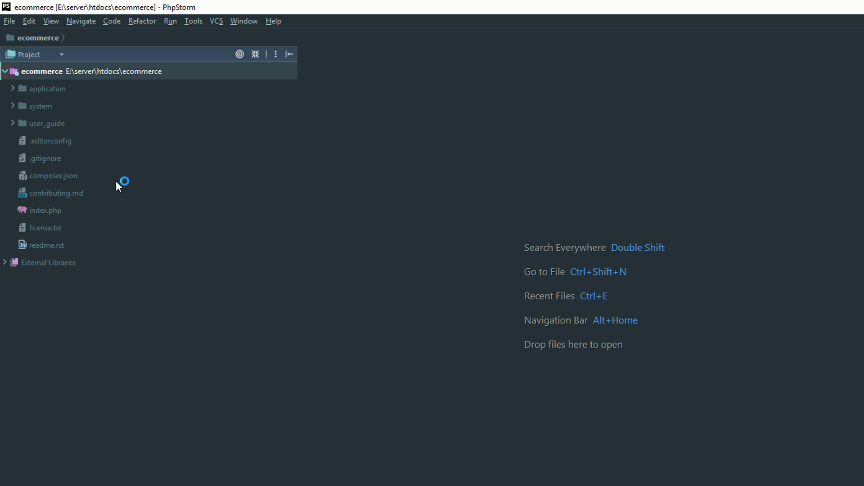
click(18, 88)
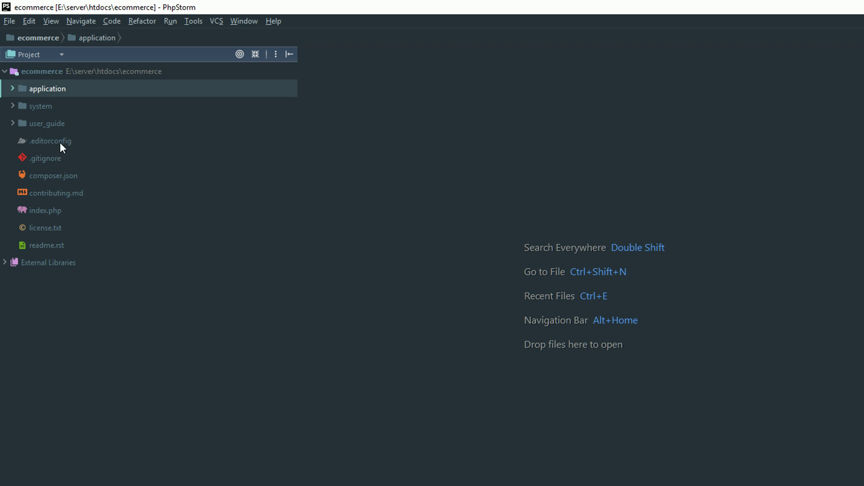
click(13, 89)
click(21, 123)
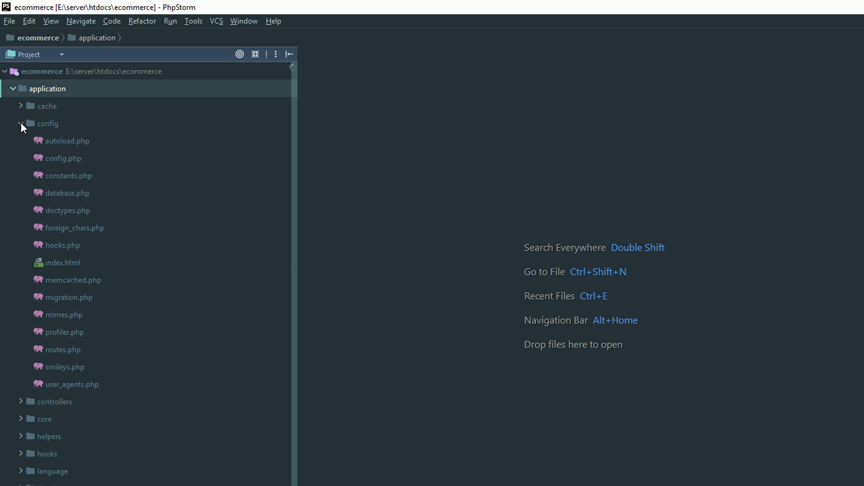
double_click(58, 158)
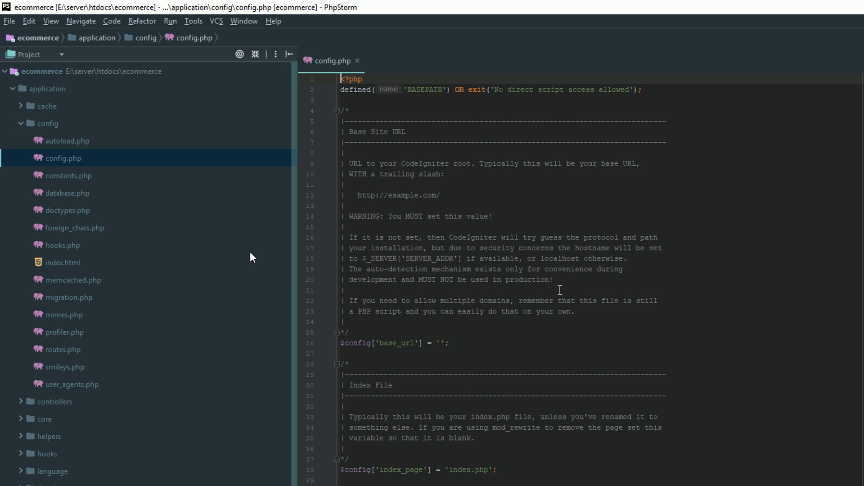
drag(297, 141, 226, 139)
scroll(502, 231, down, 4)
scroll(501, 231, up, 5)
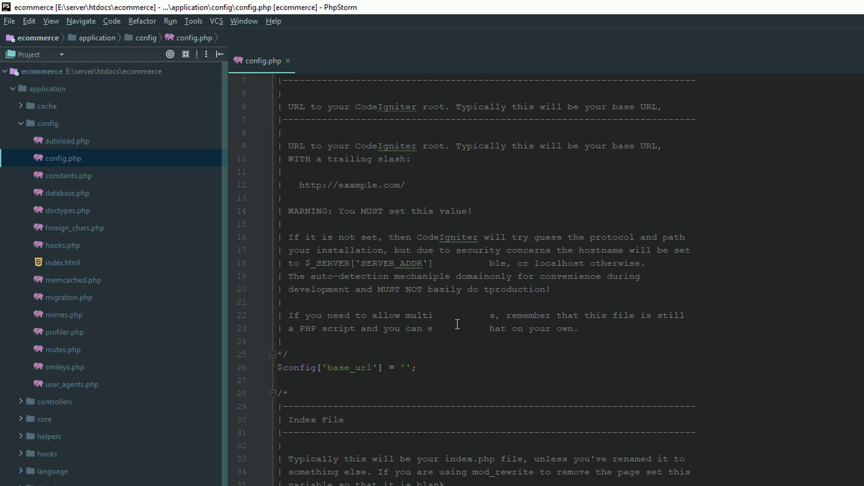
Step: Remove index.php from the index_page setting in config.php so its value is an empty string
click(405, 328)
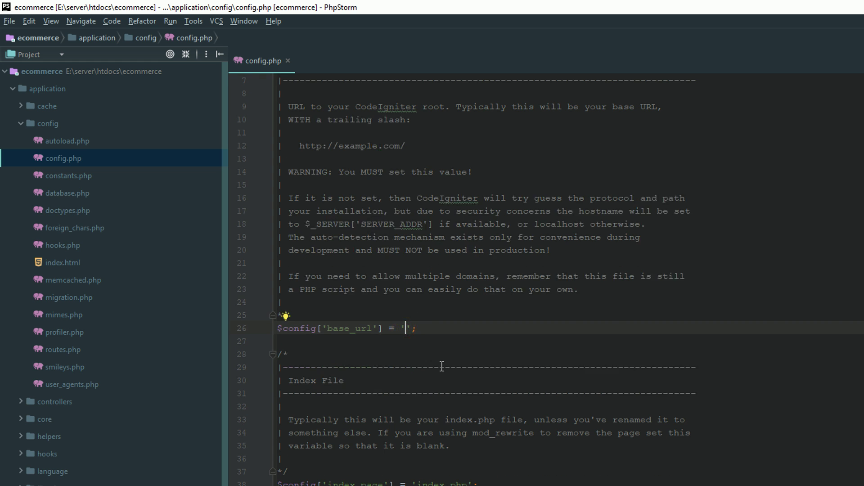
scroll(439, 374, down, 1)
click(418, 405)
drag(418, 406, 467, 407)
key(BackSpace)
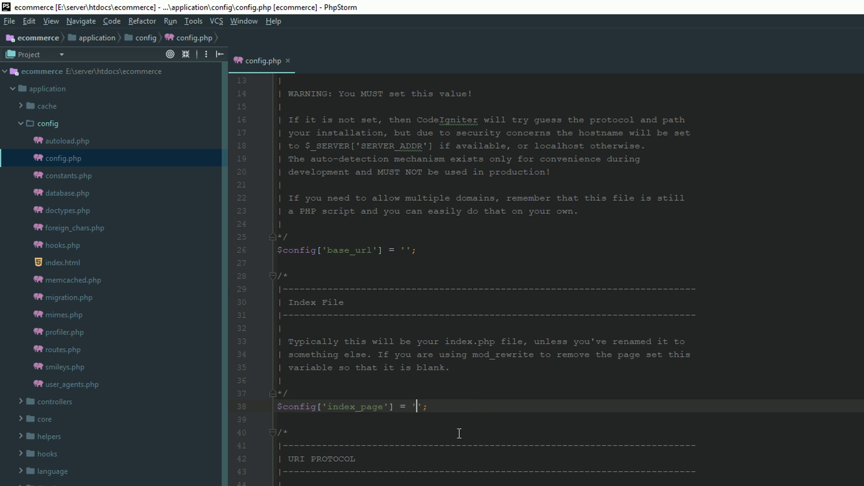
key(ctrl+z)
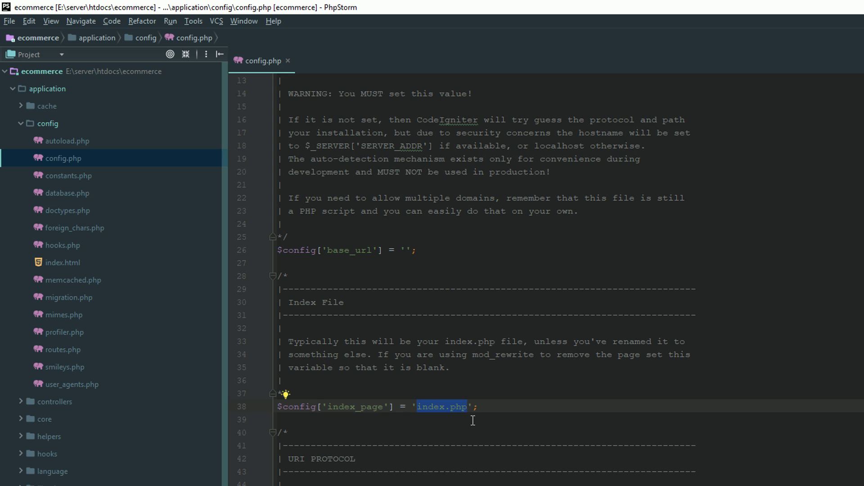
key(BackSpace)
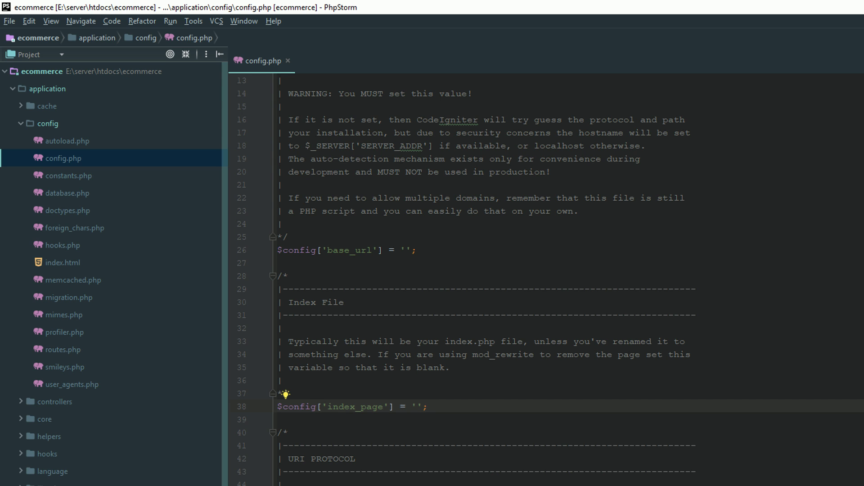
key(alt+Tab)
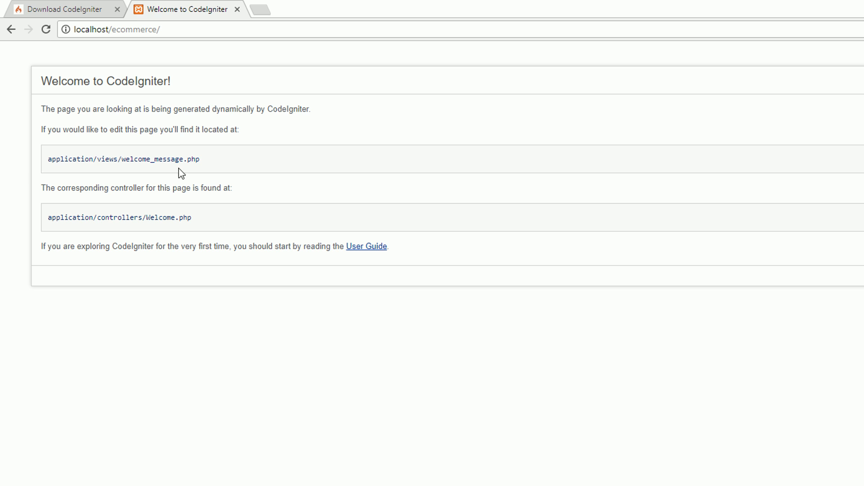
click(180, 30)
key(ctrl+c)
key(alt+Tab)
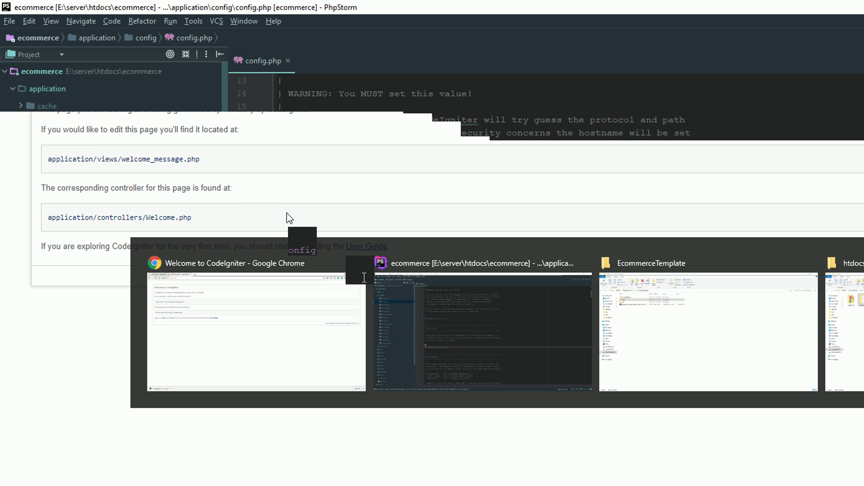
click(408, 250)
key(ctrl+v)
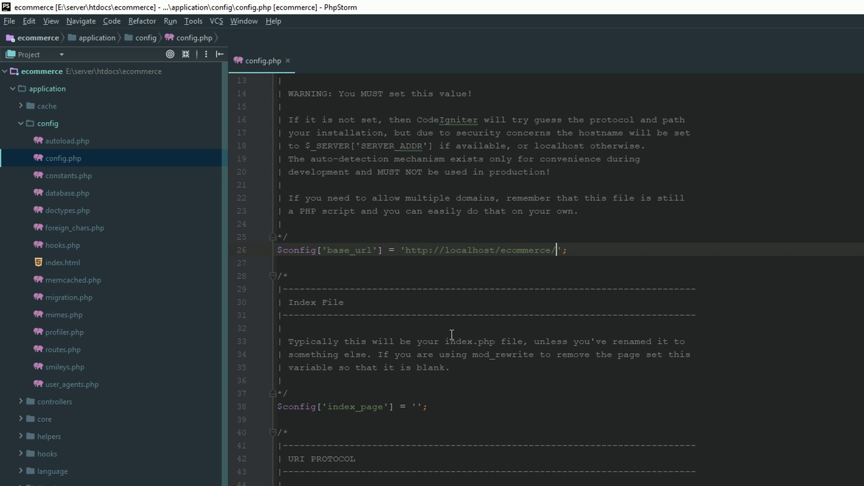
scroll(446, 352, down, 3)
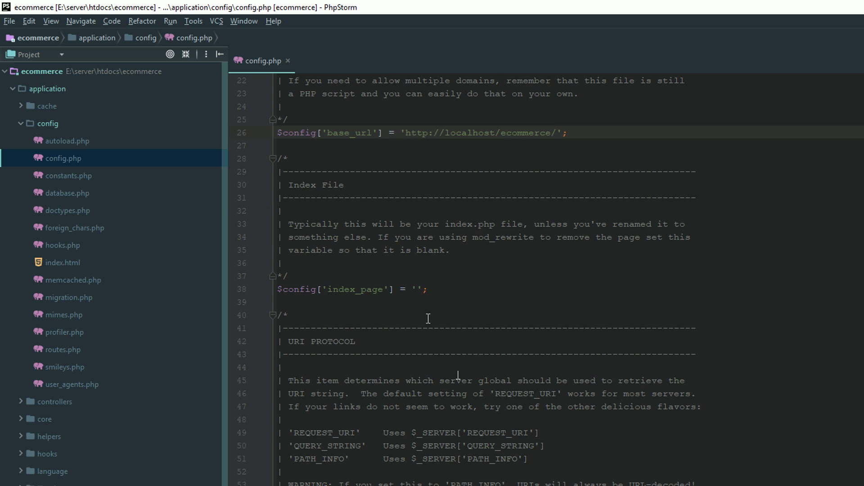
click(412, 289)
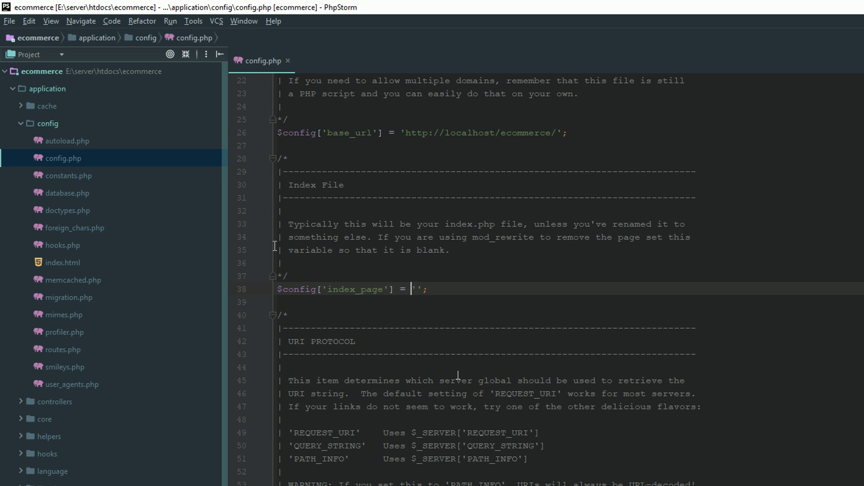
Step: Collapse the config and application folders and create a new file named .htaccess in the ecommerce project root
click(21, 124)
click(12, 88)
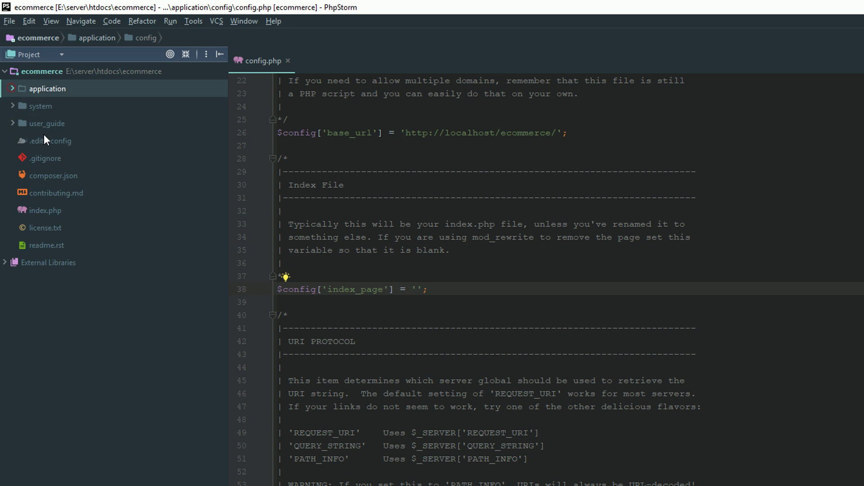
click(37, 68)
right_click(37, 69)
mouse_move(139, 74)
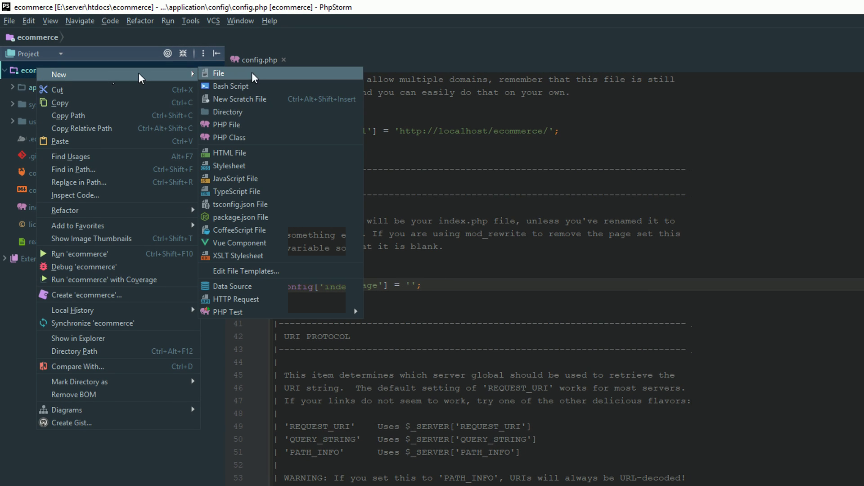
click(226, 75)
text(.h)
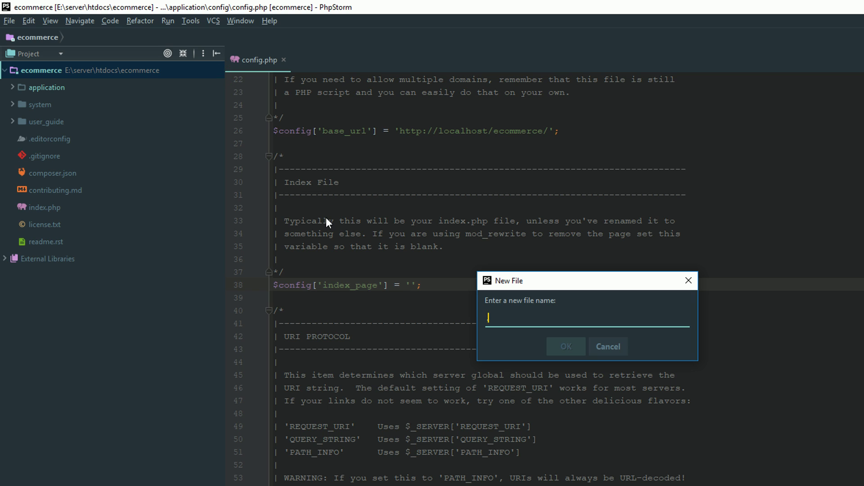
text(taccesss)
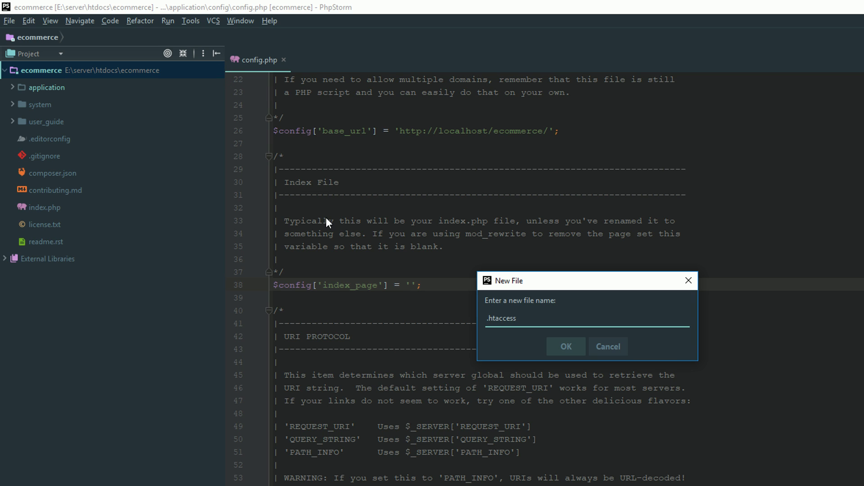
key(Return)
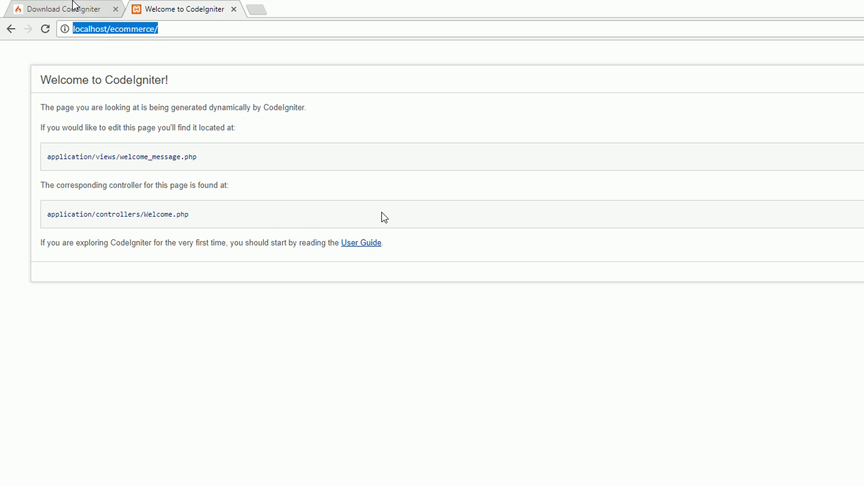
Step: In Chrome, open the online CodeIgniter 3.x User Guide from the CodeIgniter site's Documentation page and move its tab after the Welcome tab
click(72, 8)
click(770, 58)
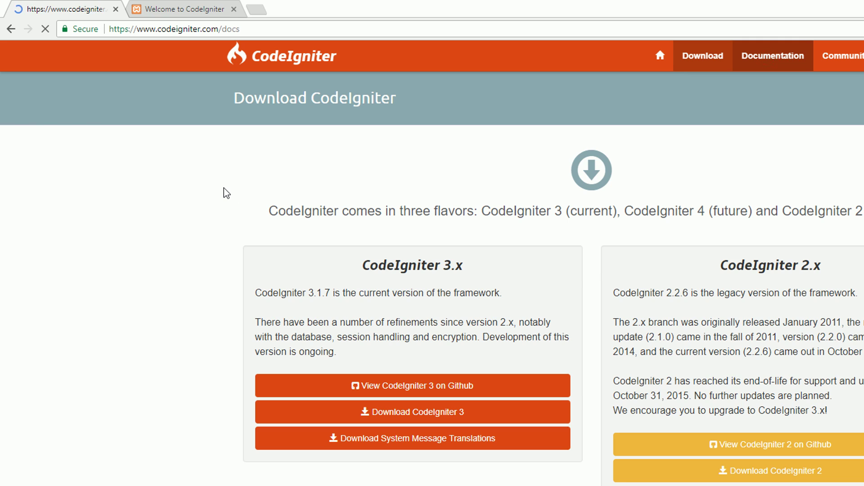
click(411, 382)
drag(88, 5, 207, 9)
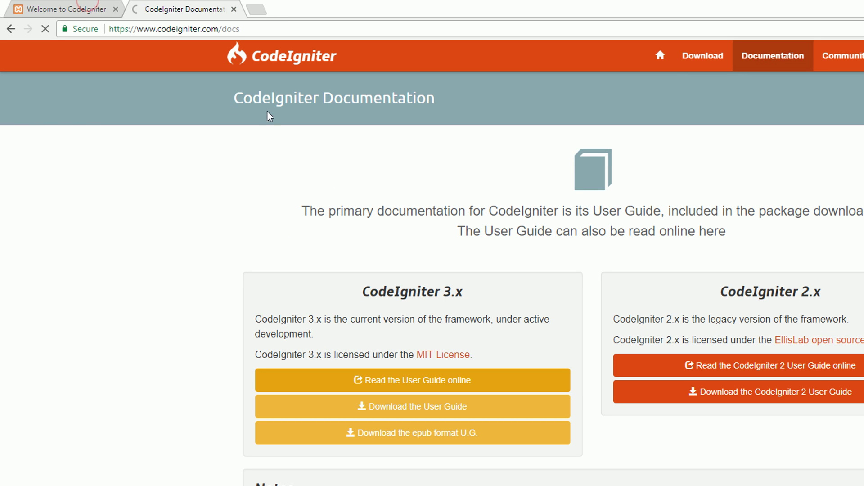
Step: Search the CodeIgniter User Guide for url
click(85, 85)
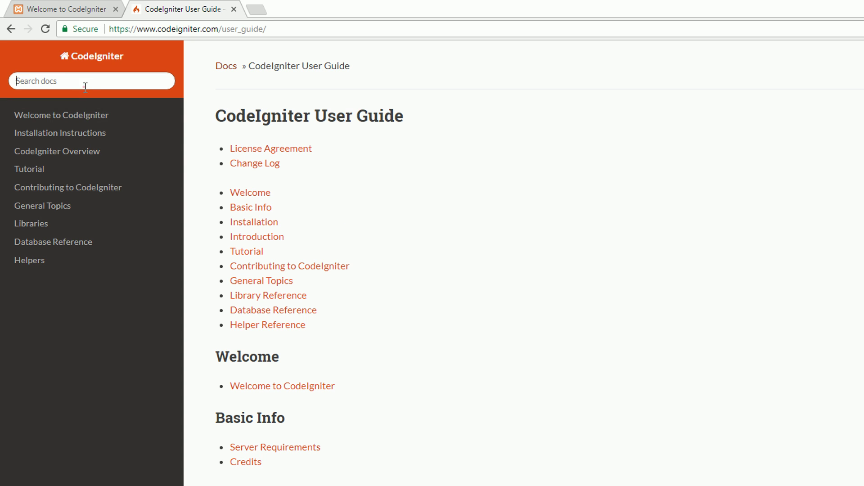
text(url)
key(Return)
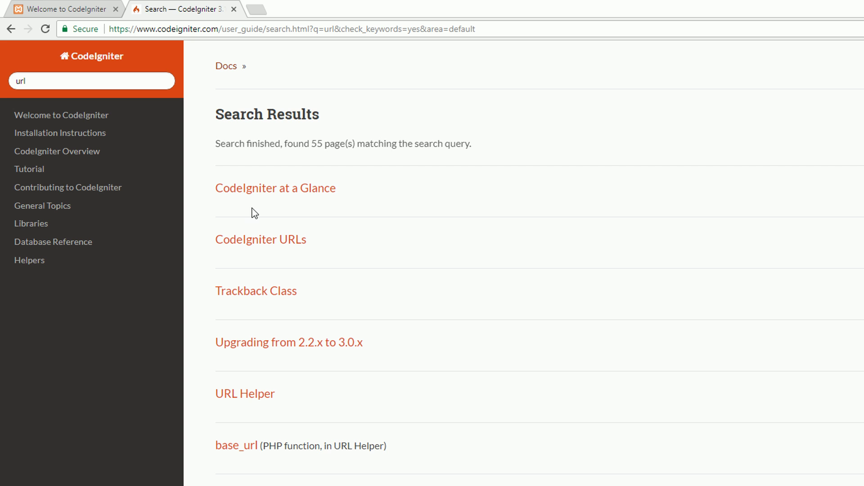
Step: Open the CodeIgniter URLs result and copy the sample .htaccess rewrite rules from the section on removing the index.php file
click(285, 247)
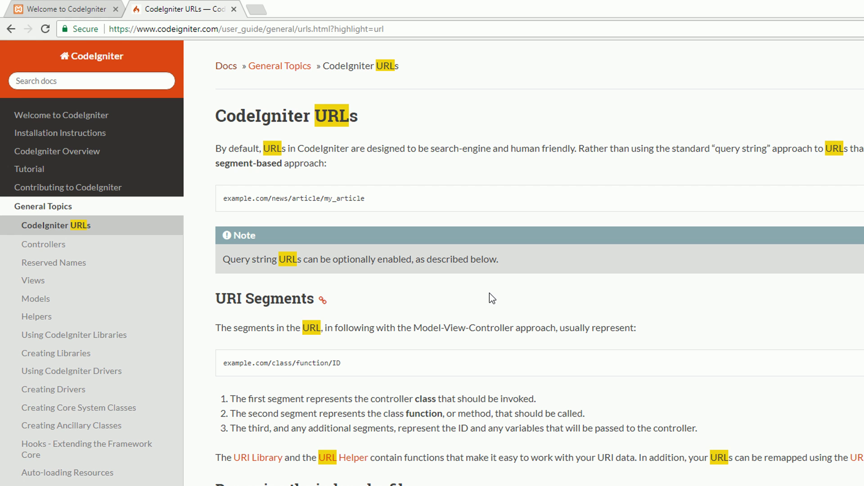
scroll(402, 274, down, 2)
scroll(425, 315, up, 2)
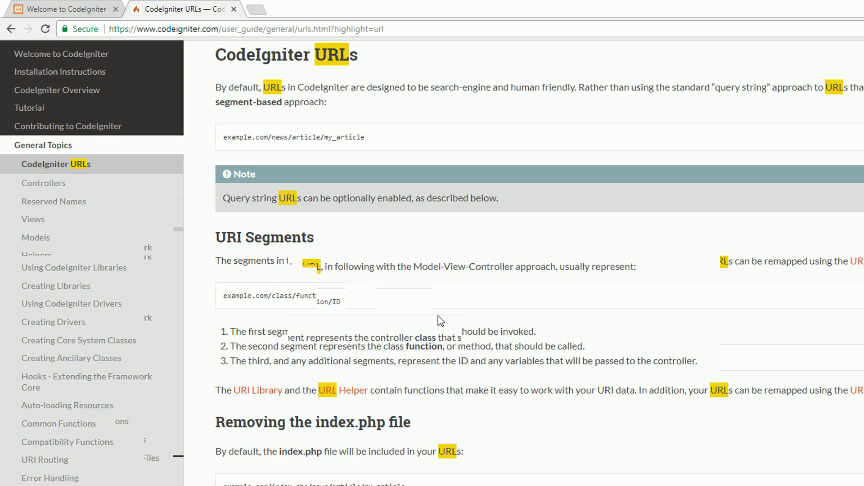
scroll(425, 315, down, 2)
drag(381, 483, 222, 451)
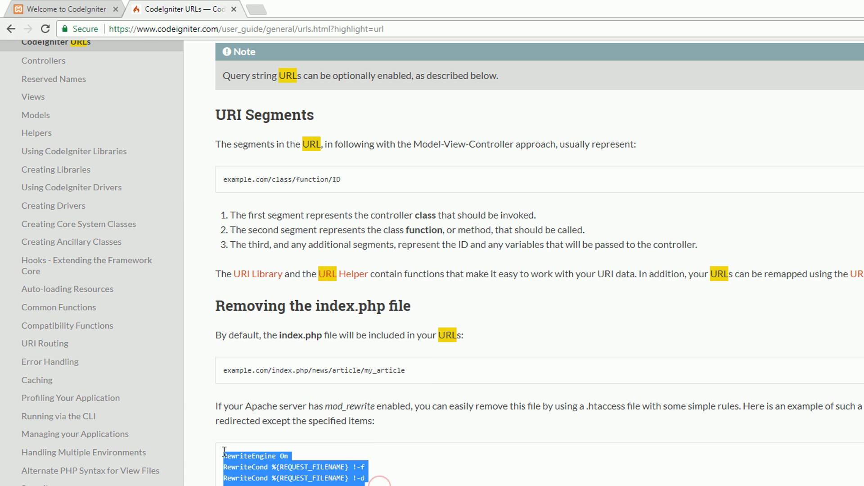
Step: Switch to PhpStorm, paste the copied rewrite rules into the empty .htaccess file and close it
key(alt+Tab)
text(RewriteEngine On RewriteCond %{REQUEST_FILENAME} !-f RewriteCond %{REQUEST_FILENAME} !-d RewriteRule ^(.*)$ index.php/$1 [L])
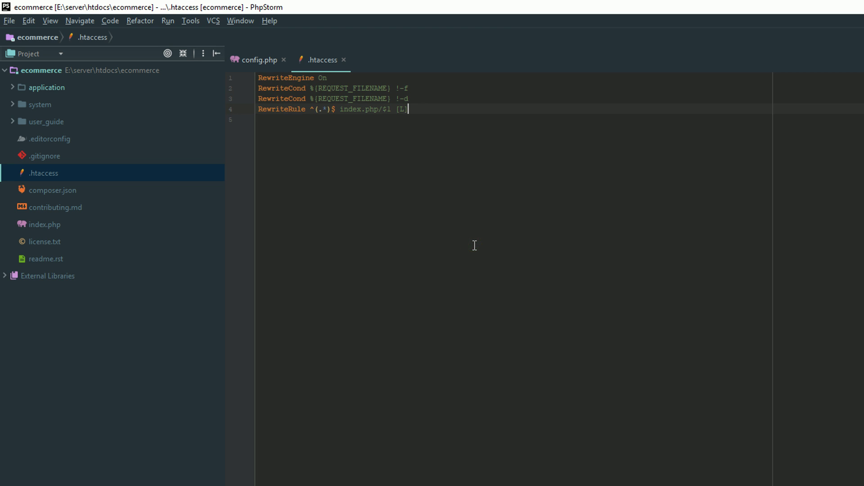
click(344, 60)
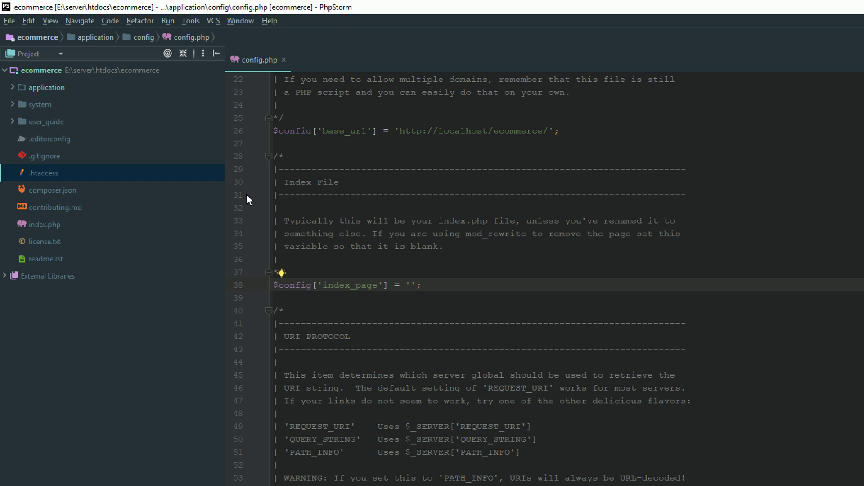
Step: Switch to Chrome and check the address of the localhost/ecommerce welcome page
key(alt+Tab)
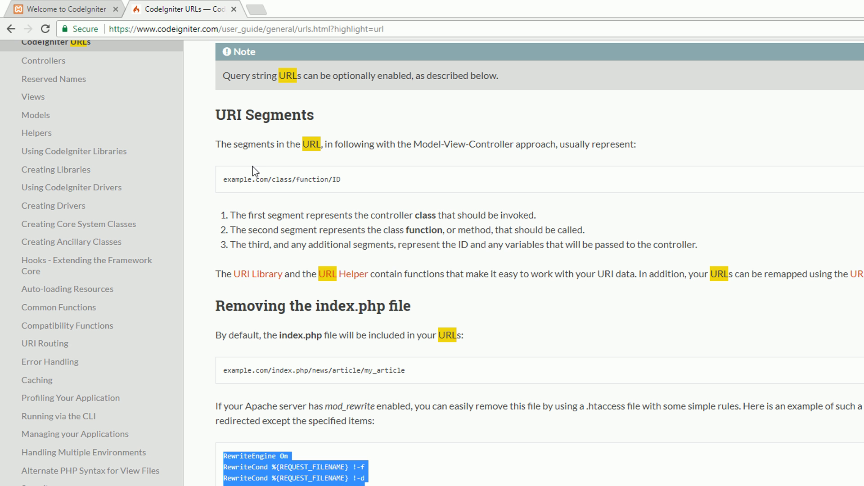
click(110, 7)
click(183, 31)
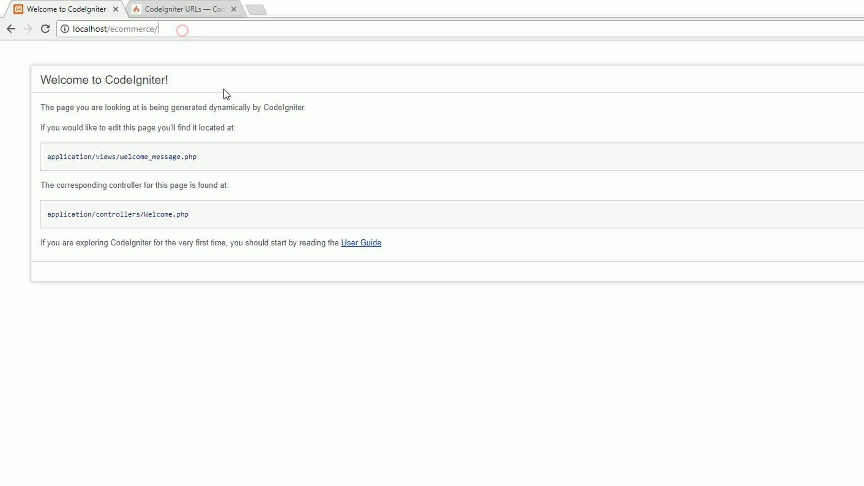
Step: In PhpStorm, open routes.php from application/config and go to the default_controller route at its end
key(alt+Tab)
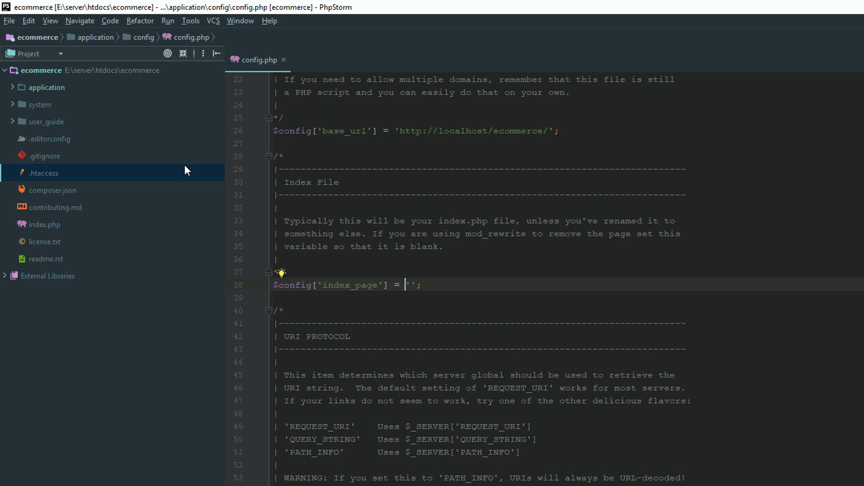
click(12, 88)
click(20, 121)
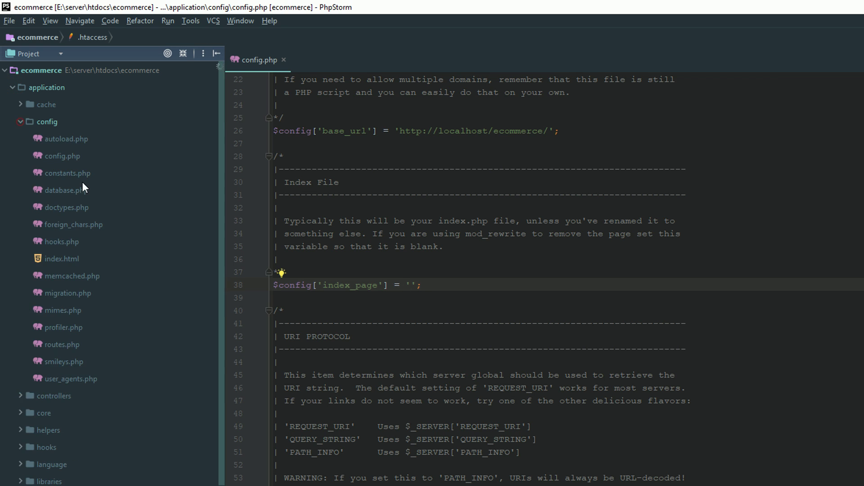
double_click(56, 346)
scroll(459, 315, down, 2)
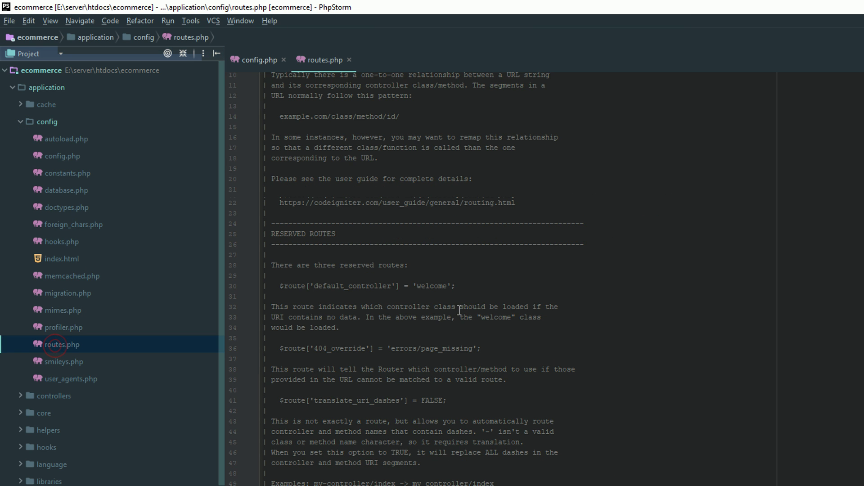
scroll(483, 406, down, 3)
ctrl+scroll(483, 406, up, 1)
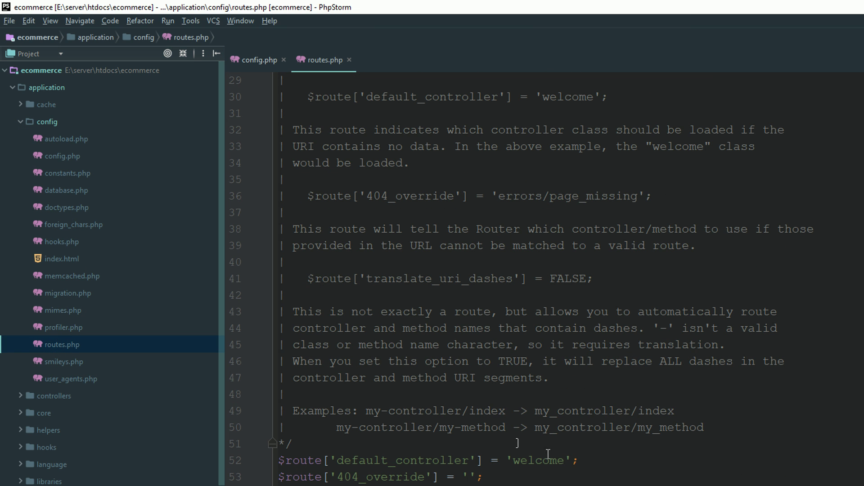
Step: Collapse the config folder and create a new PHP class named Home in the application/controllers folder
click(20, 122)
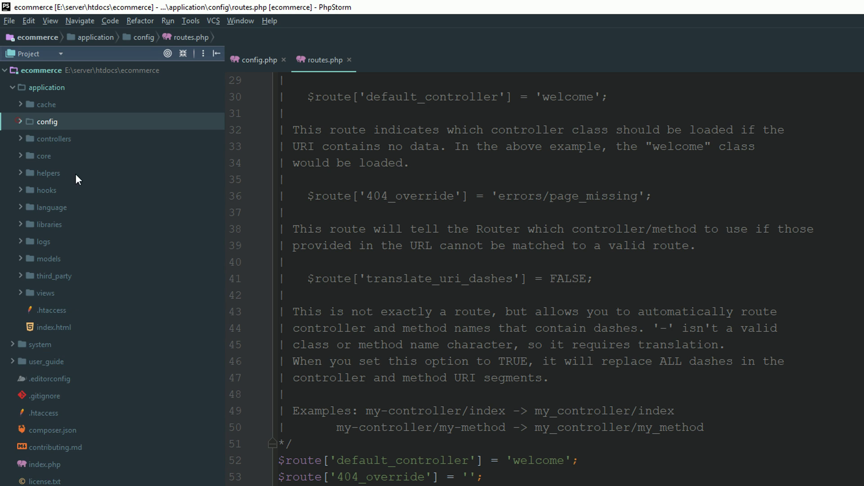
click(21, 138)
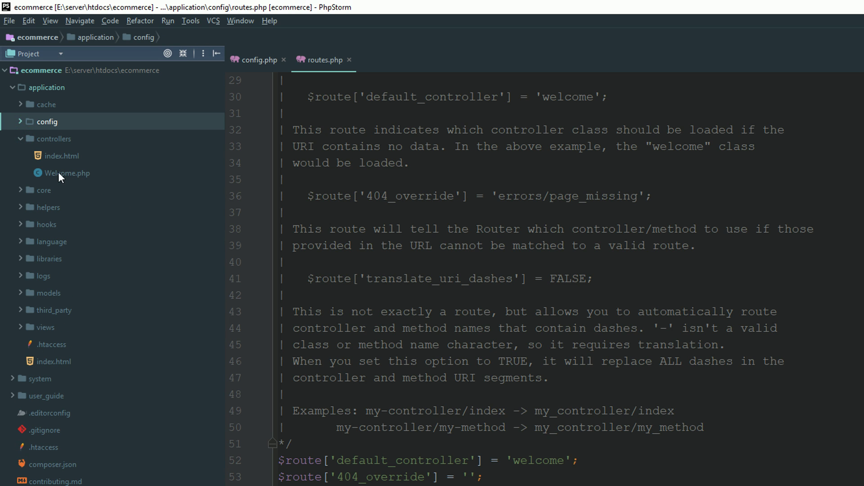
right_click(37, 137)
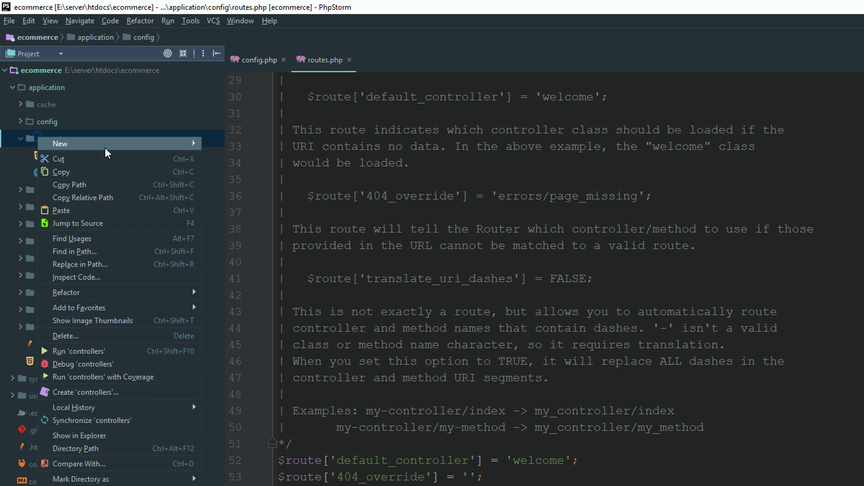
mouse_move(90, 144)
click(226, 206)
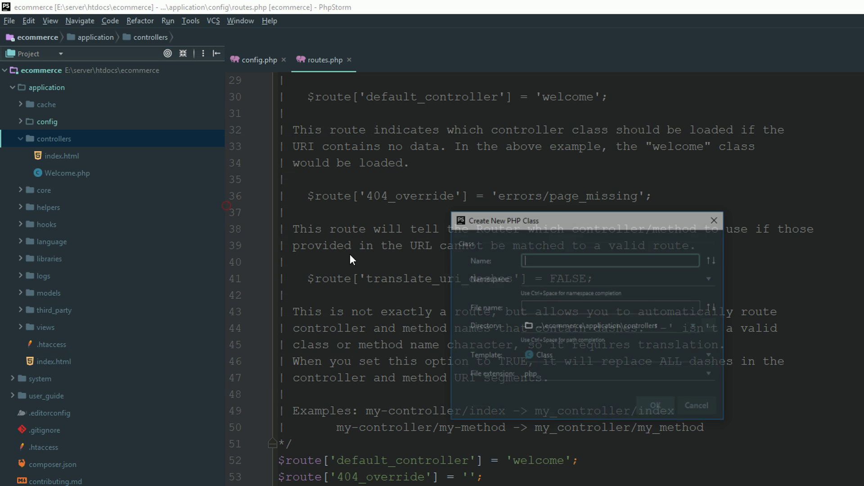
text(Home)
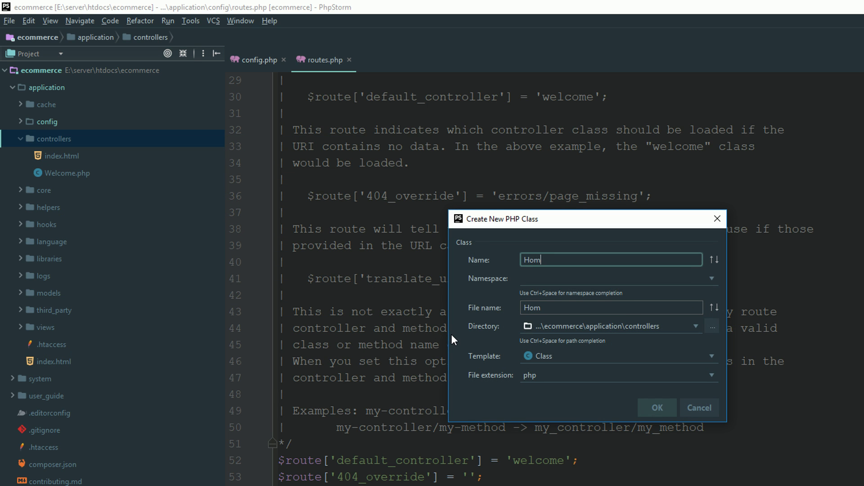
key(Right)
key(Right)
key(Return)
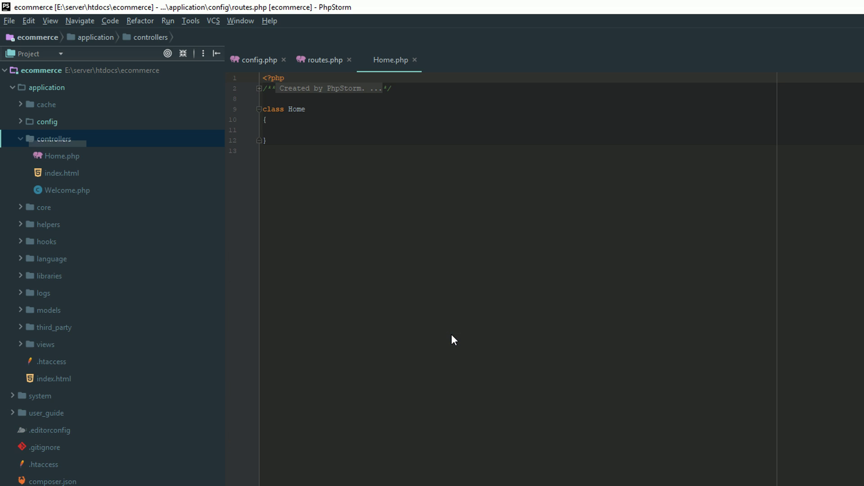
Step: Make the Home class extend CI_Controller
scroll(459, 332, up, 2)
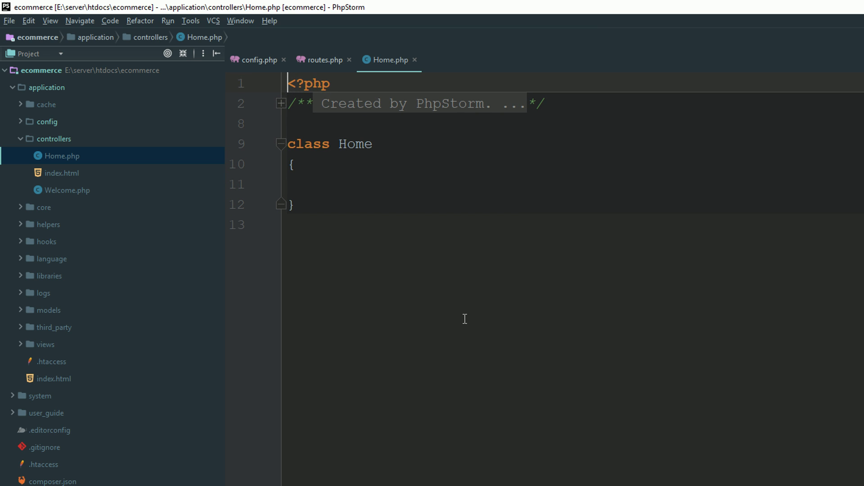
click(395, 143)
text(exte)
key(Return)
text(CI)
text(_)
text(M)
key(BackSpace)
text(C)
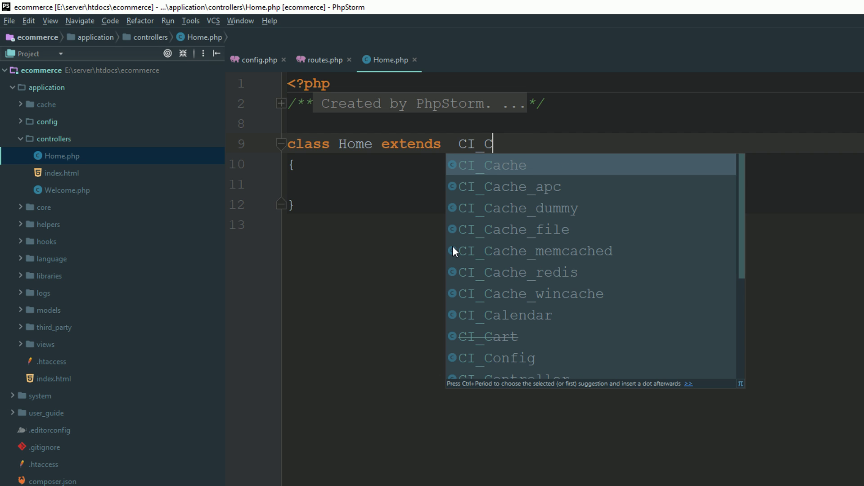
text(On)
key(BackSpace)
key(BackSpace)
text(On)
key(BackSpace)
key(BackSpace)
key(BackSpace)
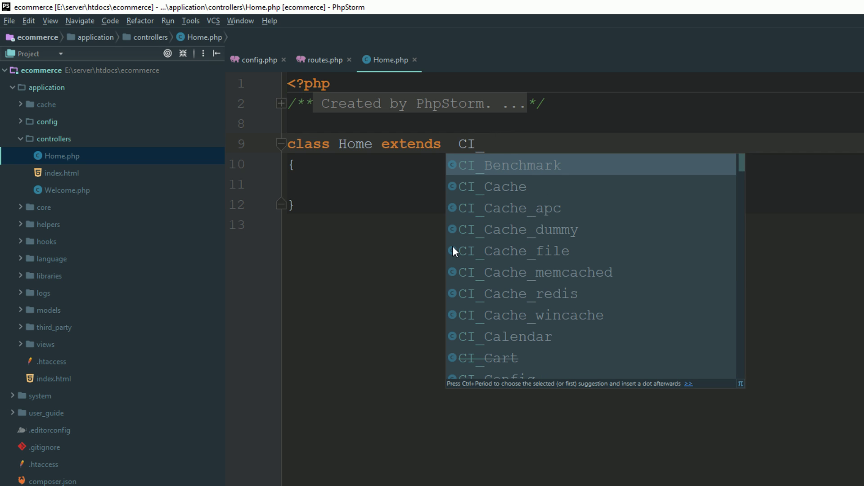
text(con)
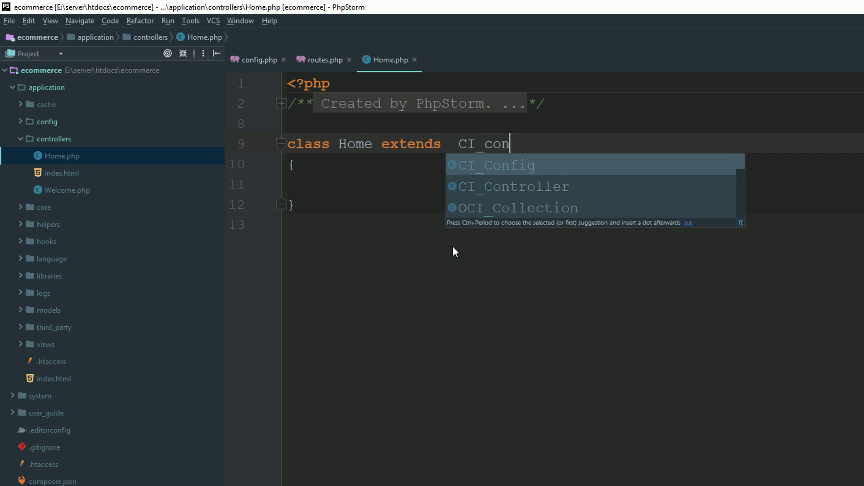
key(Escape)
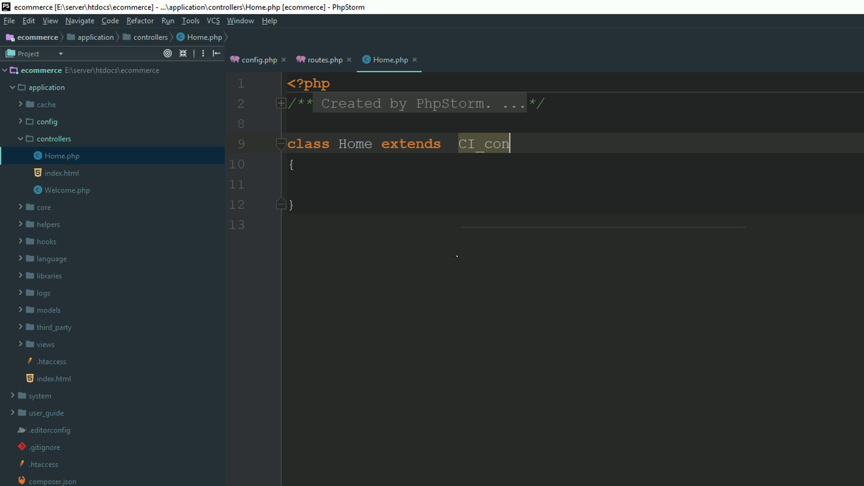
key(ctrl+space)
key(Down)
key(Return)
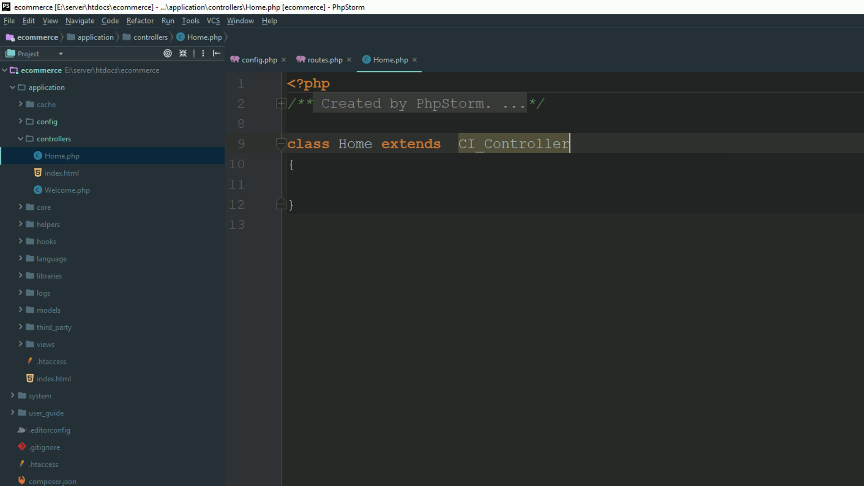
Step: Add an empty public function named index inside the Home class
key(Down)
key(Down)
key(Return)
key(Return)
key(Up)
text(pub)
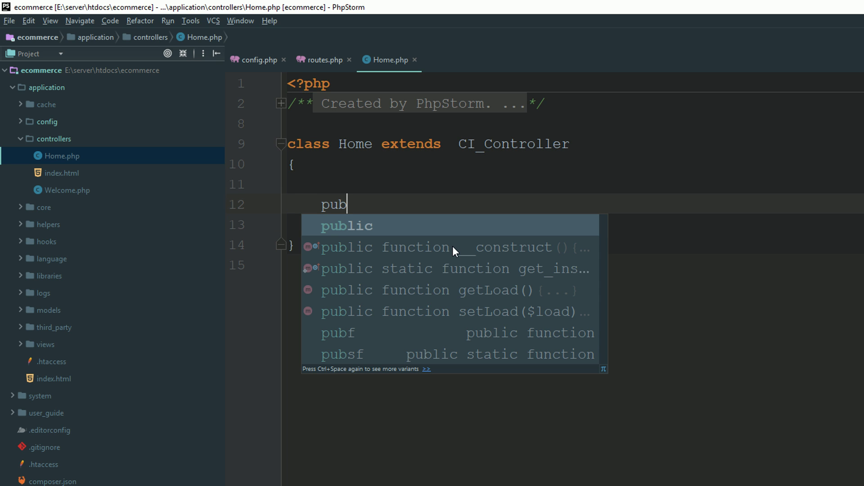
text(lic f)
key(Tab)
text(index)
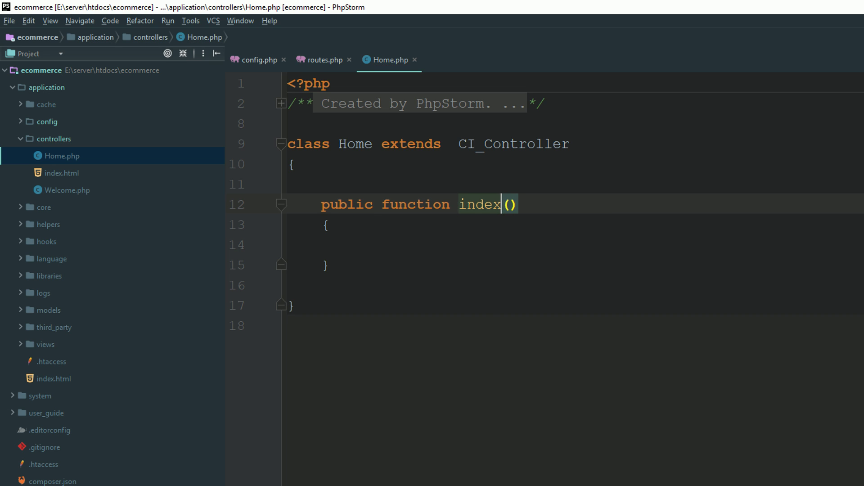
Step: Write echo 'working..'; in the body of the index function
key(Return)
key(BackSpace)
text(echo )
text(';)
key(BackSpace)
key(Right)
text(;)
key(Left)
key(Left)
text(working..)
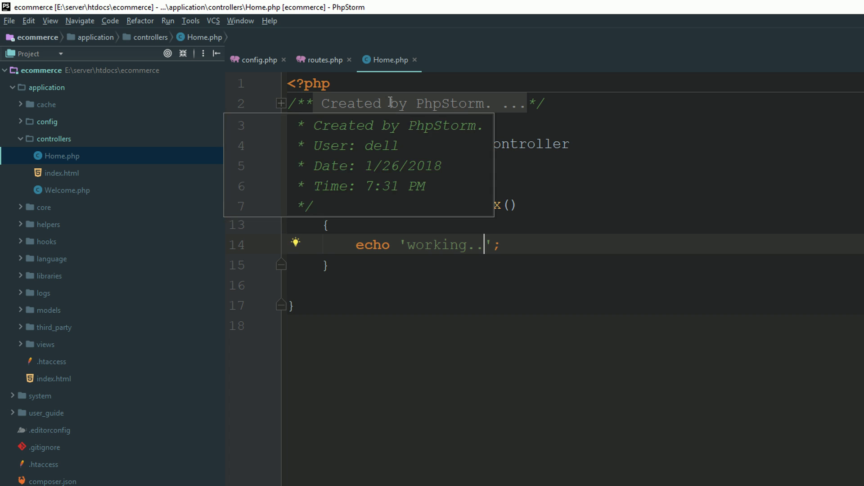
Step: Set default_controller to 'home' in routes.php, then close routes.php and config.php
click(319, 61)
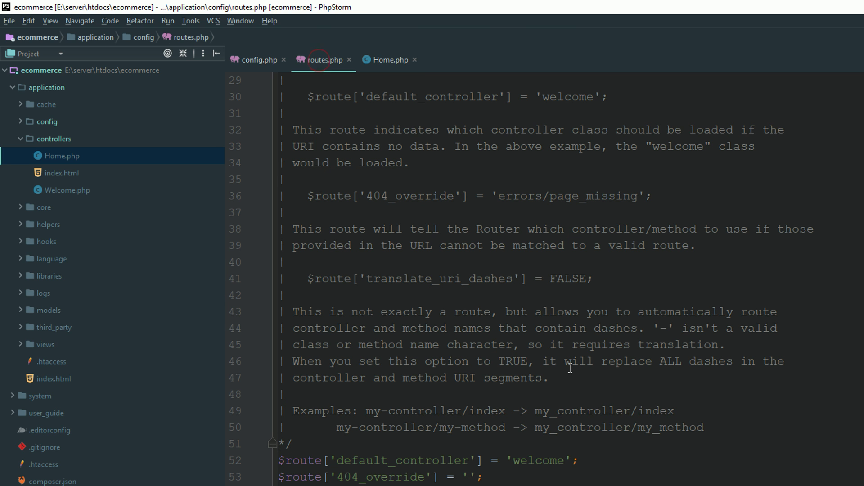
double_click(533, 459)
text(home)
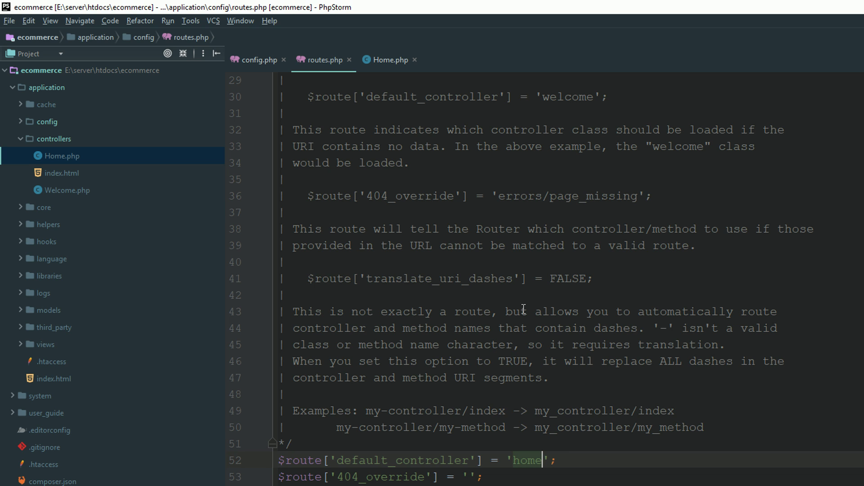
click(350, 60)
click(284, 60)
Step: Switch to Chrome, reload localhost/ecommerce/ and enlarge the page to 175% to check the output
key(alt+Tab)
click(44, 29)
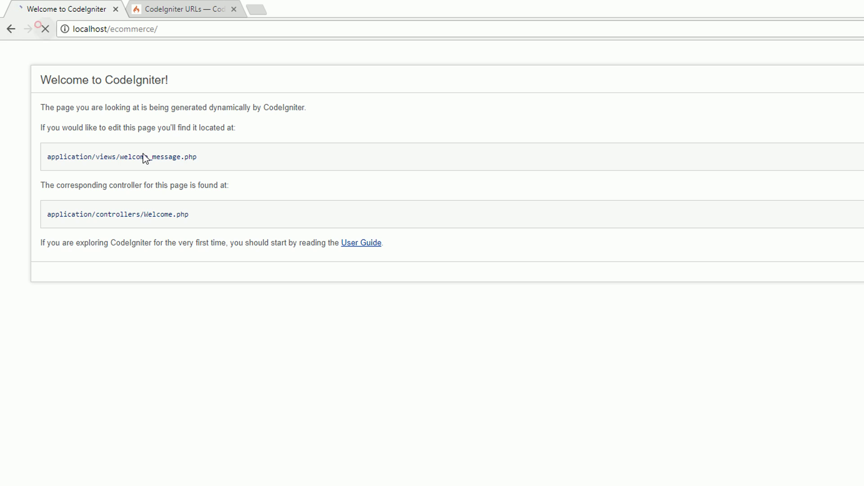
key(ctrl+plus)
key(ctrl+plus)
key(ctrl+plus)
key(ctrl+plus)
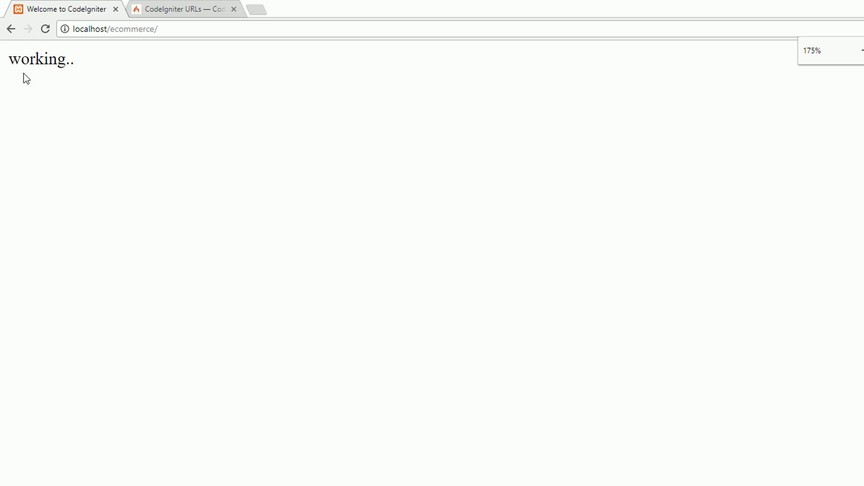
Step: Return to Home.php in PhpStorm and collapse the controllers and application folders in the project tree
key(alt+Tab)
click(534, 289)
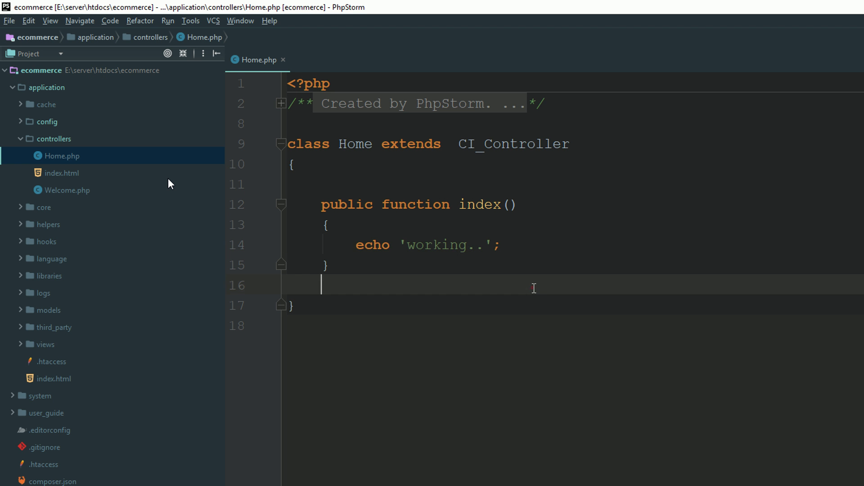
click(20, 139)
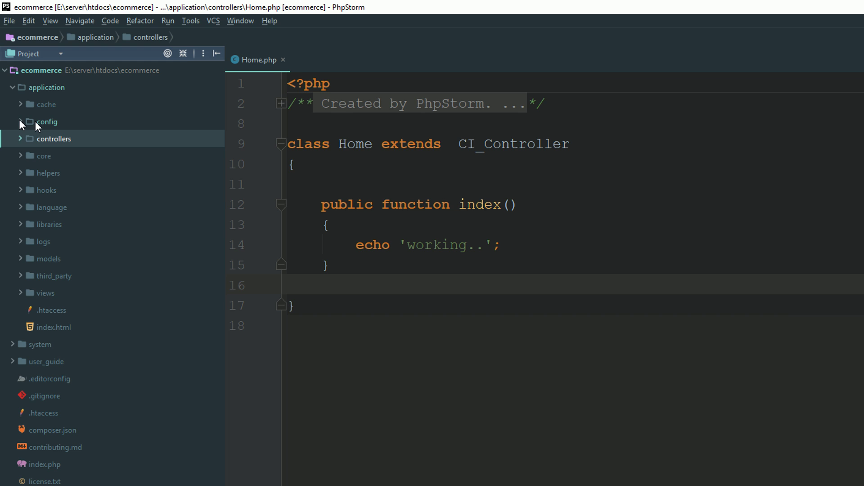
click(12, 88)
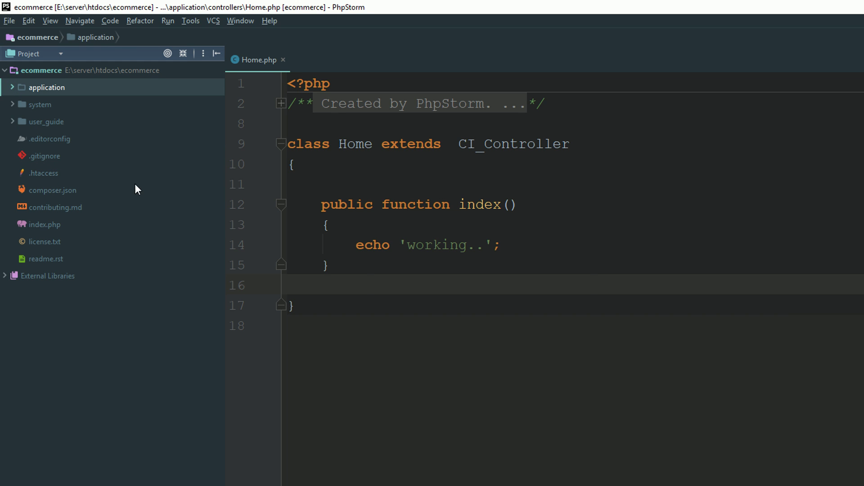
Step: Switch to Chrome and load localhost/ecommerce/home to test the Home controller without index.php in the address
key(alt+Tab)
click(166, 30)
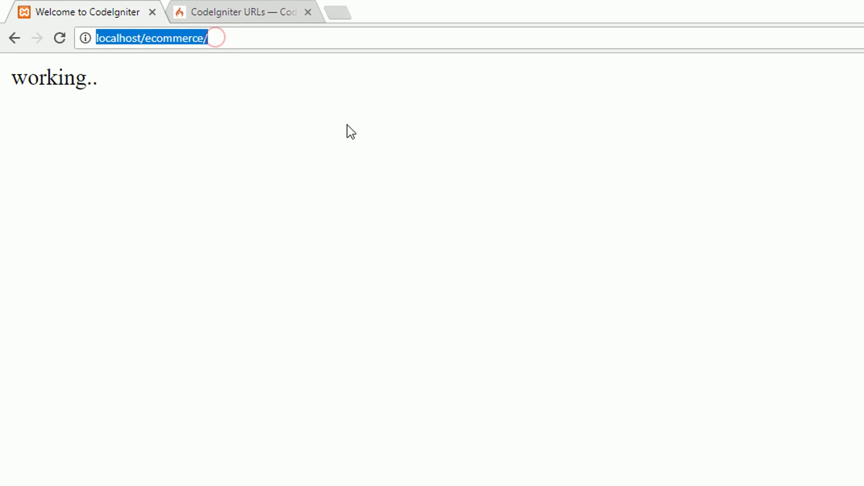
key(End)
text(home)
key(Return)
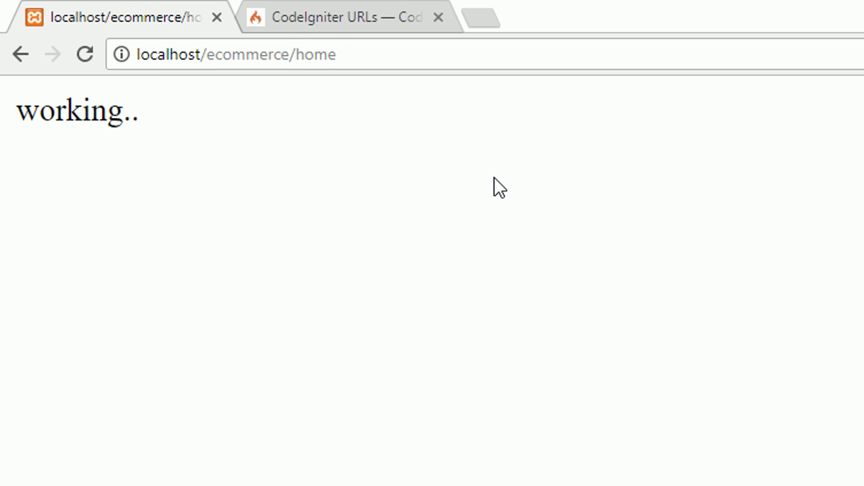
Step: Load localhost/ecommerce/index.php/home to test the Home controller with index.php in the address
double_click(317, 54)
text(in)
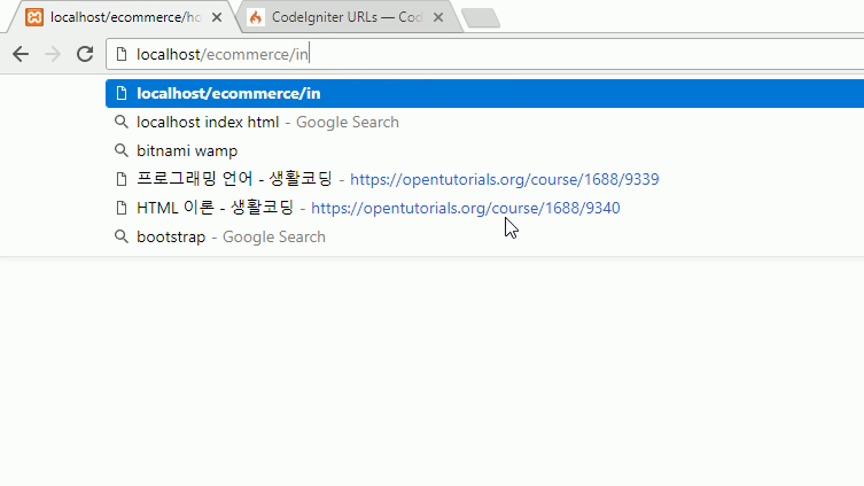
text(dex.php)
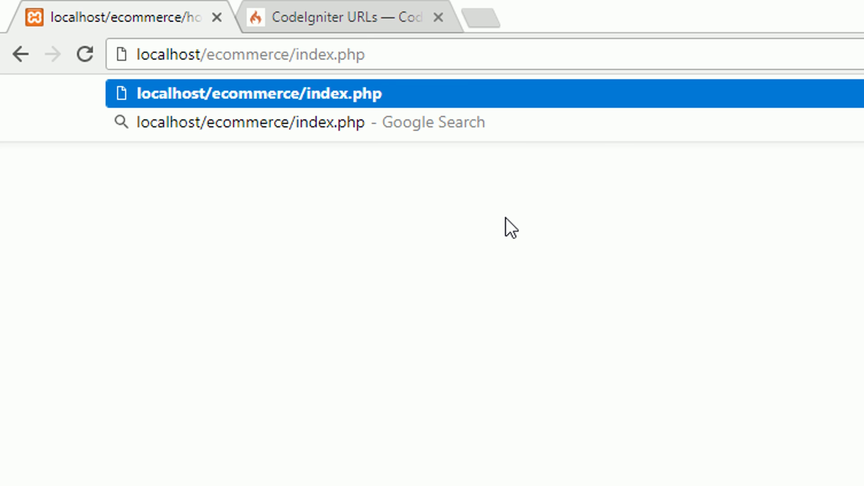
text(/home)
key(Return)
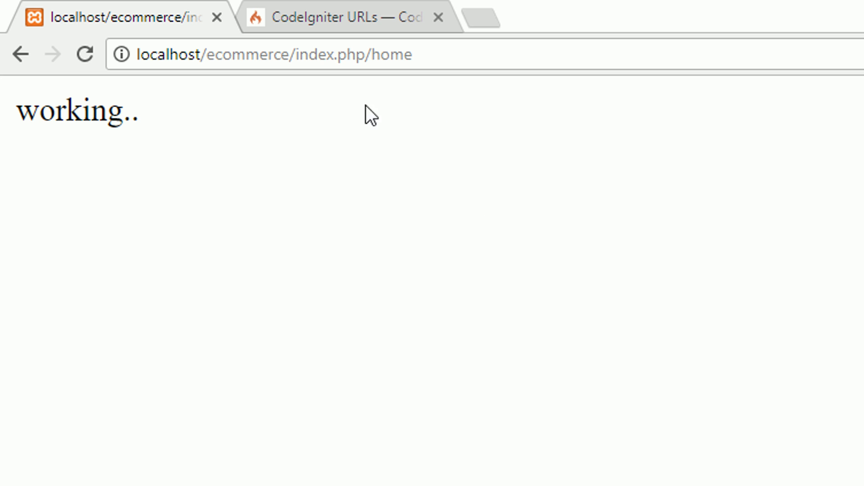
Step: Remove index.php/home from the address and load localhost/ecommerce/ to test the default route
drag(297, 55, 513, 82)
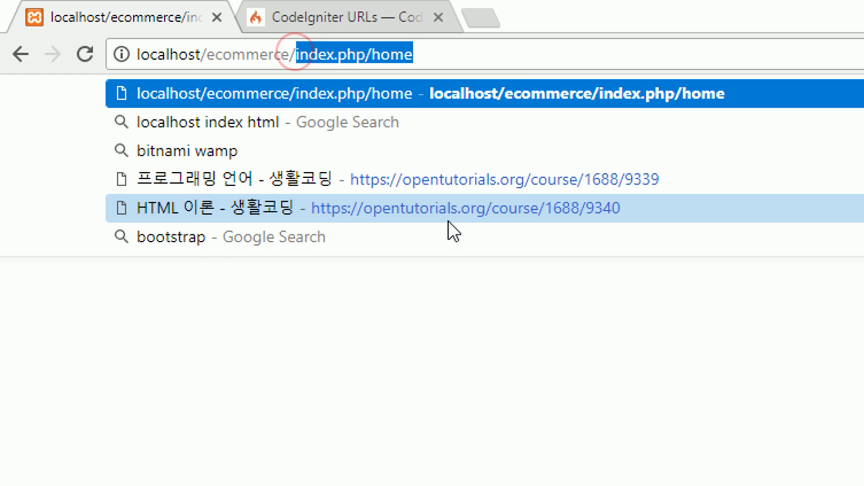
key(BackSpace)
key(Return)
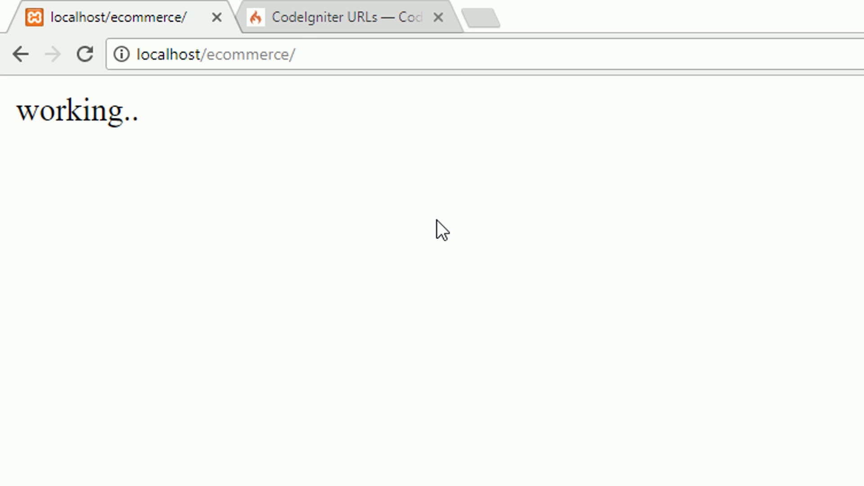
Step: Search Google in a new tab for "free dashboard in bootstrap" and close the CodeIgniter URLs page
click(478, 18)
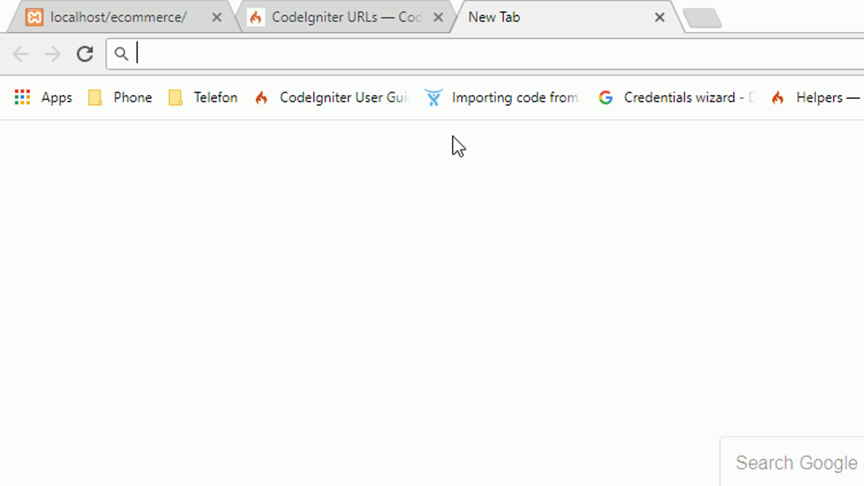
text(dash)
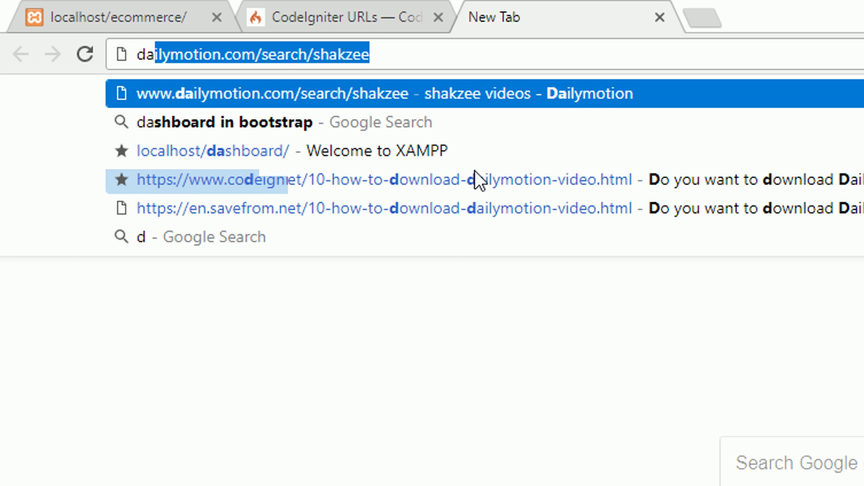
key(BackSpace)
key(BackSpace)
key(BackSpace)
key(BackSpace)
key(BackSpace)
text(free dashboard in bootstrap)
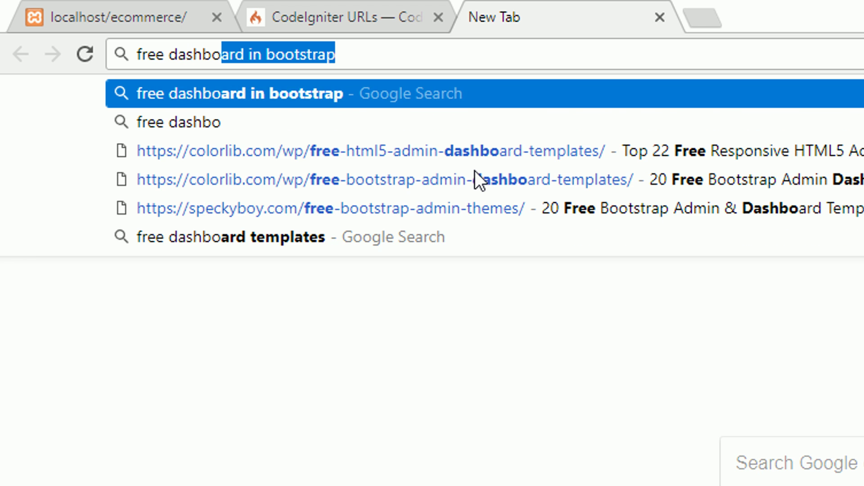
key(Return)
click(396, 13)
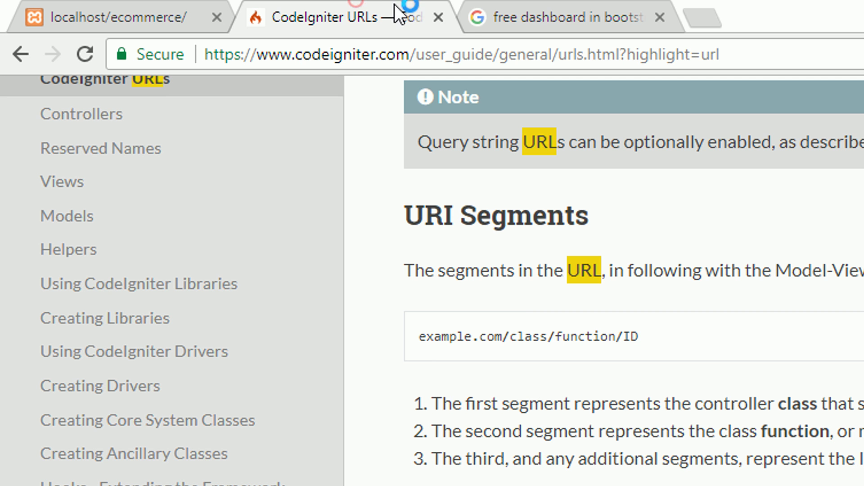
click(439, 17)
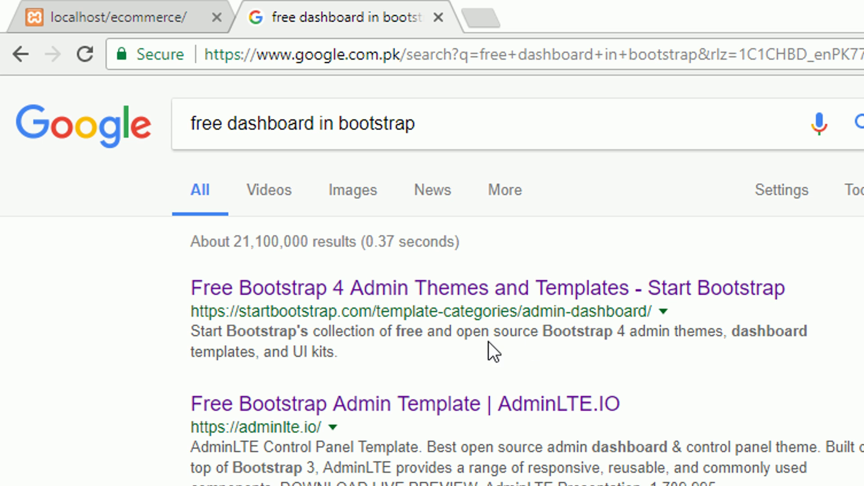
Step: Open the Start Bootstrap, AdminLTE.IO and next three dashboard template results in separate tabs and view the AdminLTE page
ctrl+click(317, 293)
key(ctrl+Tab)
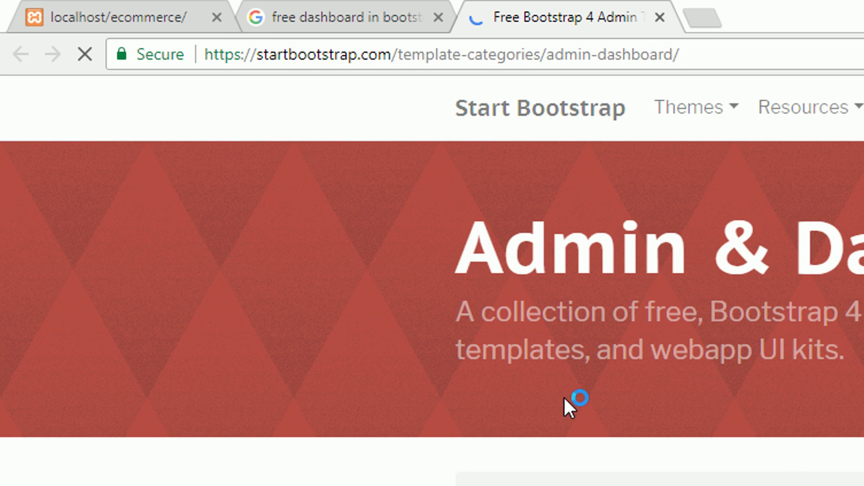
click(372, 5)
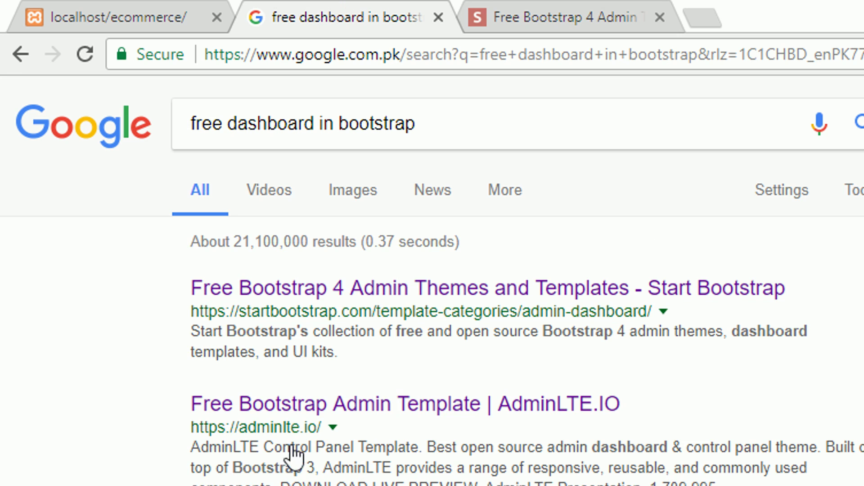
ctrl+click(280, 394)
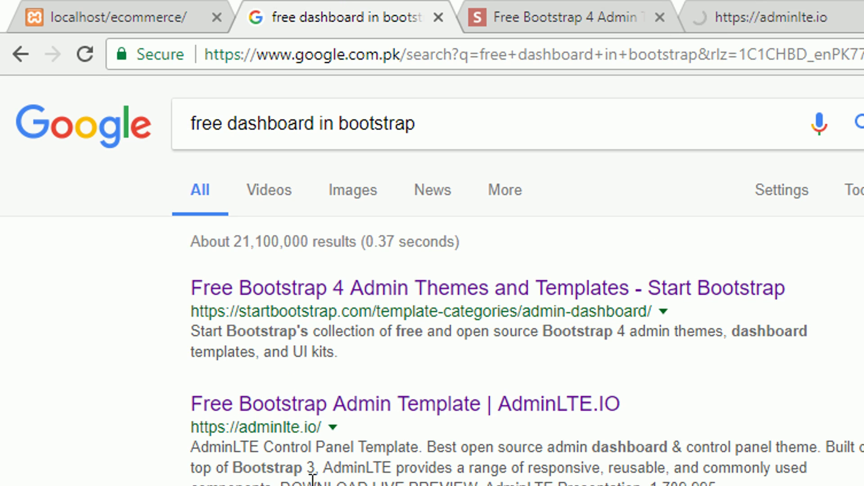
ctrl+click(180, 294)
ctrl+click(109, 376)
ctrl+click(123, 440)
key(ctrl+Tab)
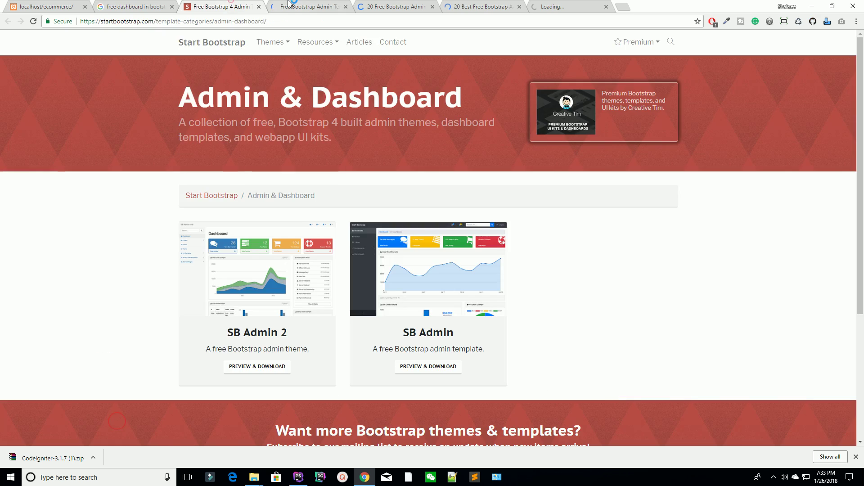
key(ctrl+Tab)
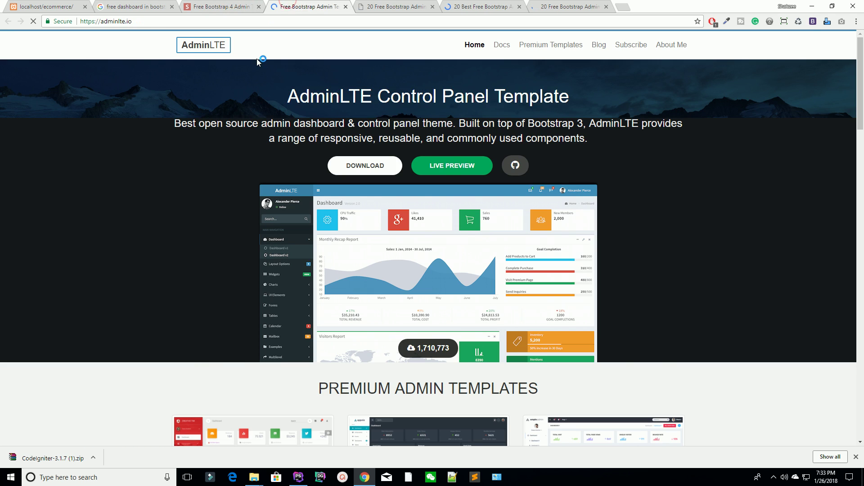
Step: Close the Start Bootstrap page and the three "20 Free Bootstrap Admin" article pages, keeping AdminLTE open
click(252, 6)
click(259, 7)
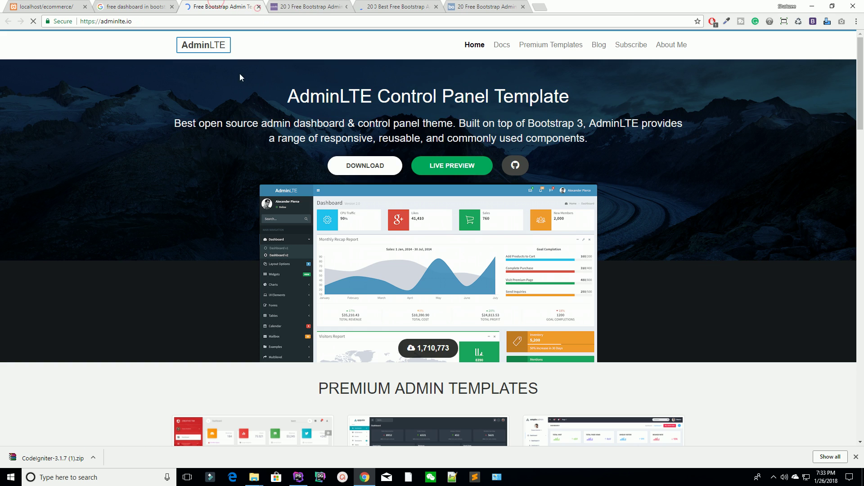
click(350, 7)
click(346, 6)
click(346, 7)
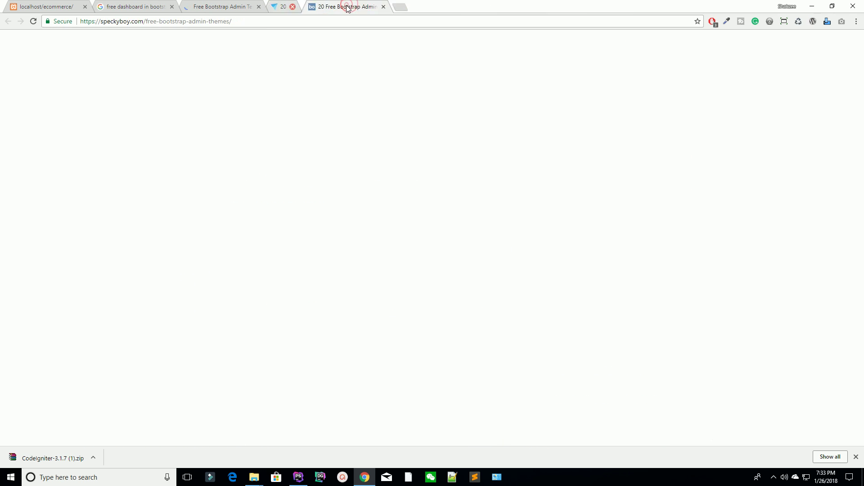
click(346, 7)
Step: Look over the AdminLTE home page and download the AdminLTE 2.4.2 source code zip from its GitHub releases
scroll(245, 122, down, 3)
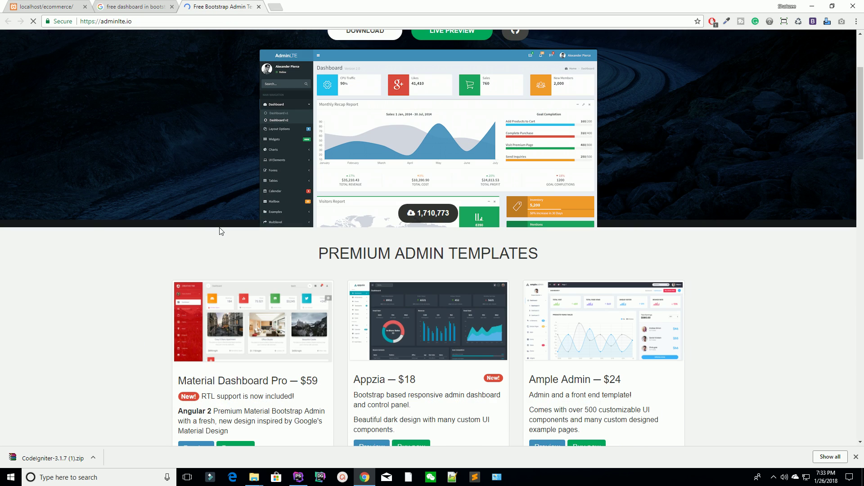
scroll(370, 155, up, 3)
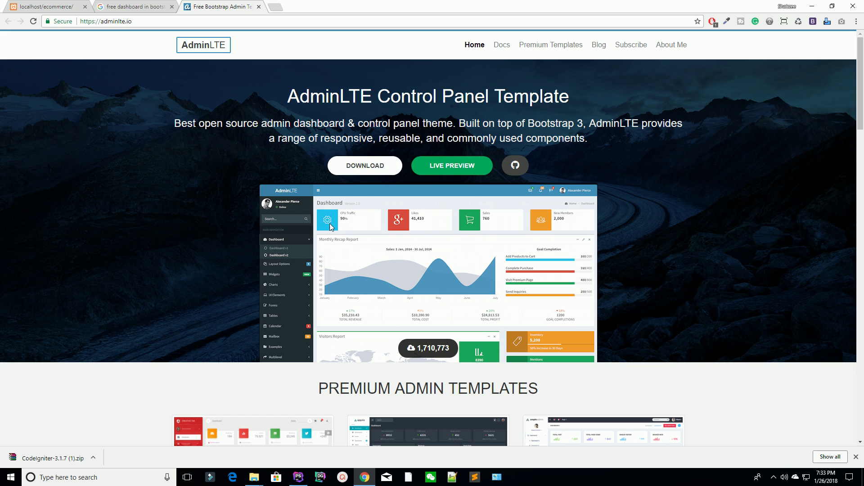
click(364, 170)
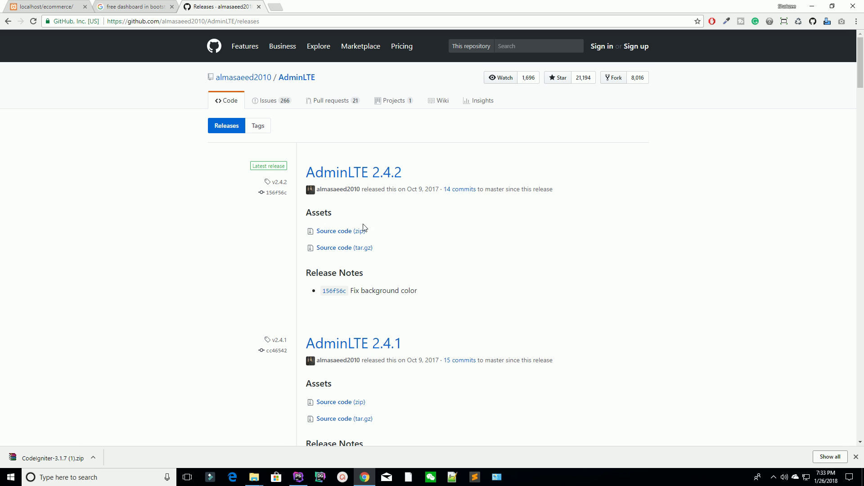
click(340, 230)
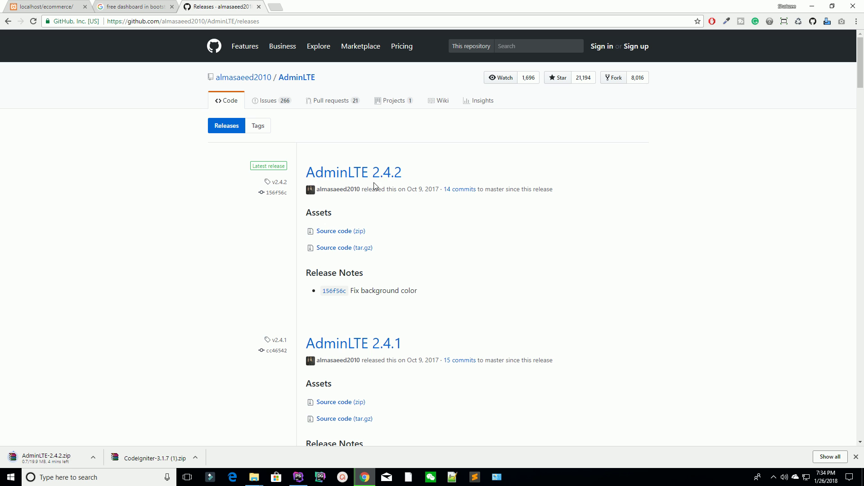
Step: Search Google for the release name AdminLTE 2.4.2 copied from the GitHub releases page, and close that page
click(128, 6)
click(212, 5)
drag(433, 172, 300, 174)
key(ctrl+c)
click(148, 7)
triple_click(182, 48)
key(ctrl+v)
key(Return)
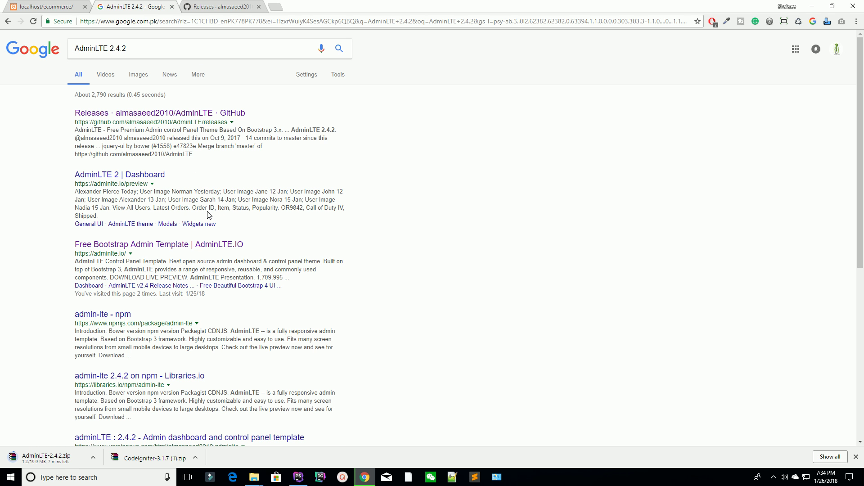
click(215, 6)
click(258, 6)
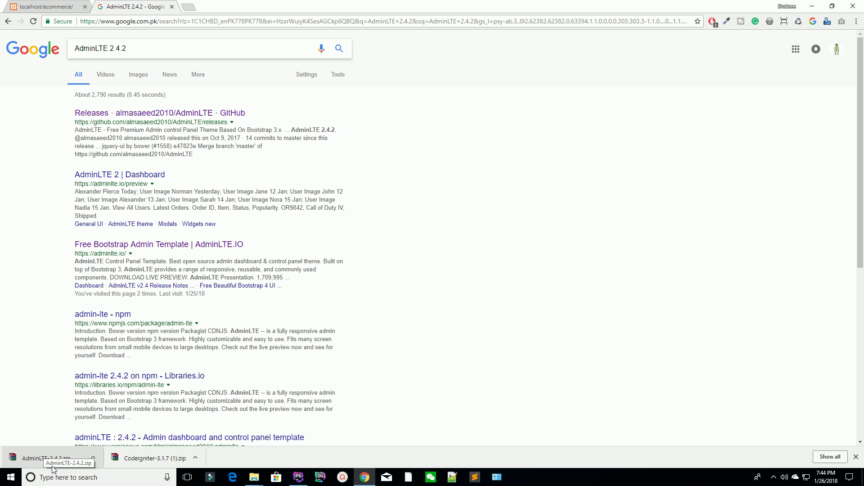
Step: In File Explorer, show E:\server as large icons and open the ecommerce folder inside htdocs
click(93, 457)
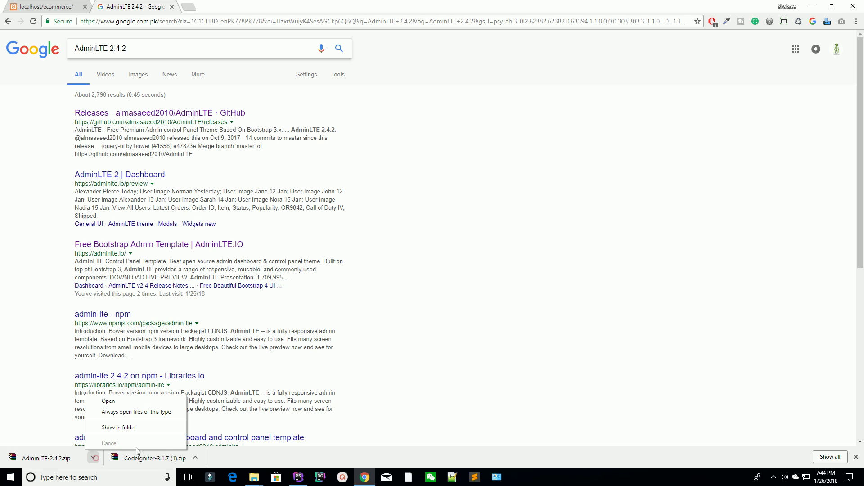
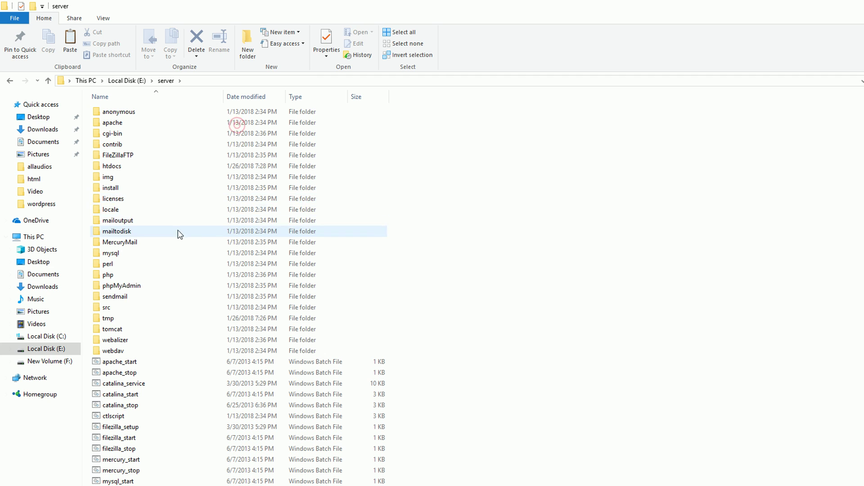
click(102, 18)
click(178, 33)
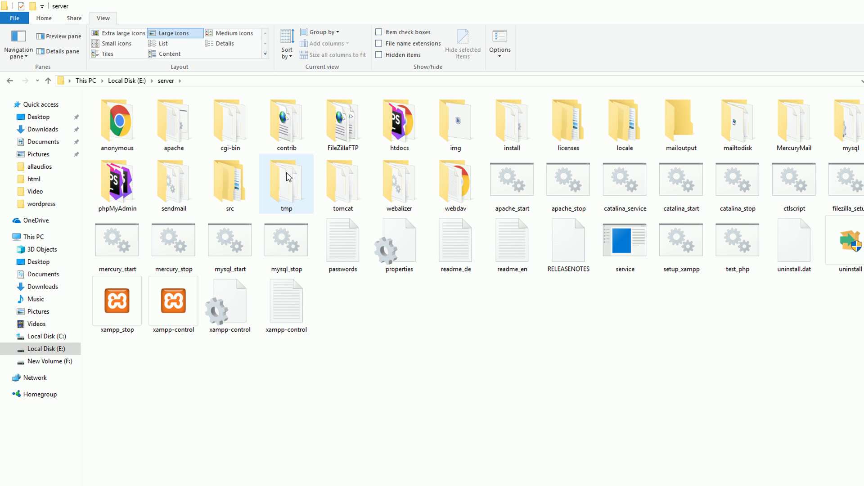
key(h)
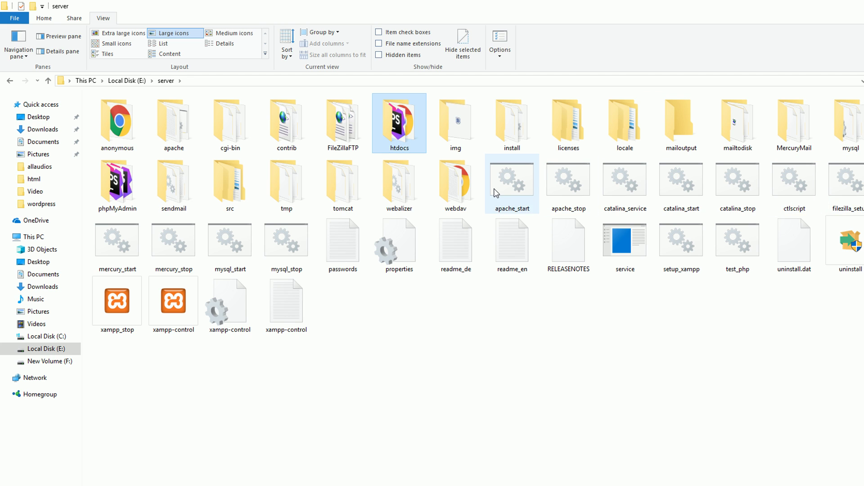
key(Return)
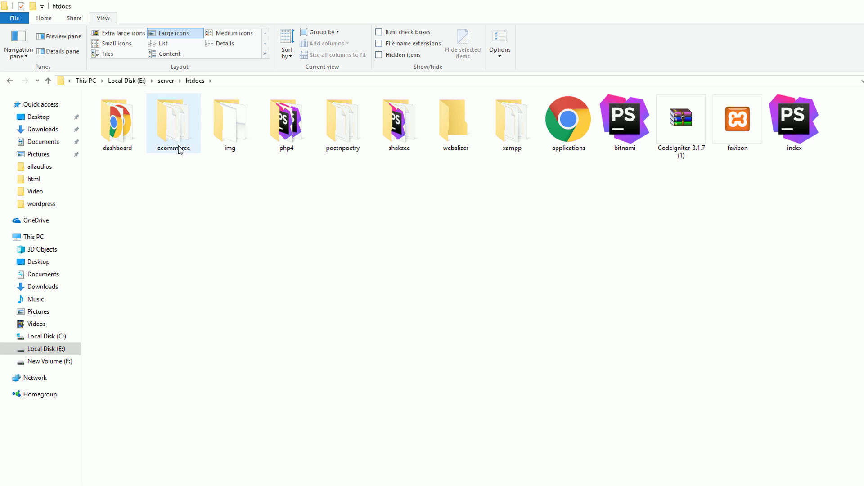
double_click(176, 119)
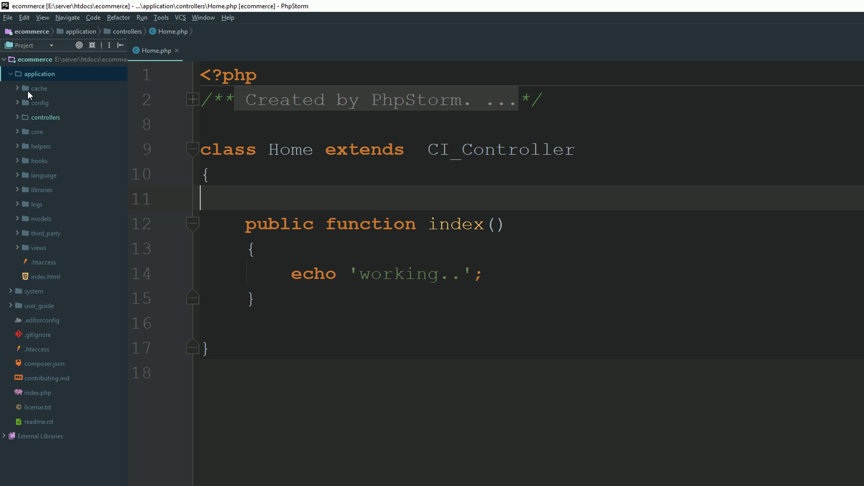
Step: In PhpStorm, create a directory named assets in the ecommerce project root and return to the ecommerce folder in File Explorer
click(10, 74)
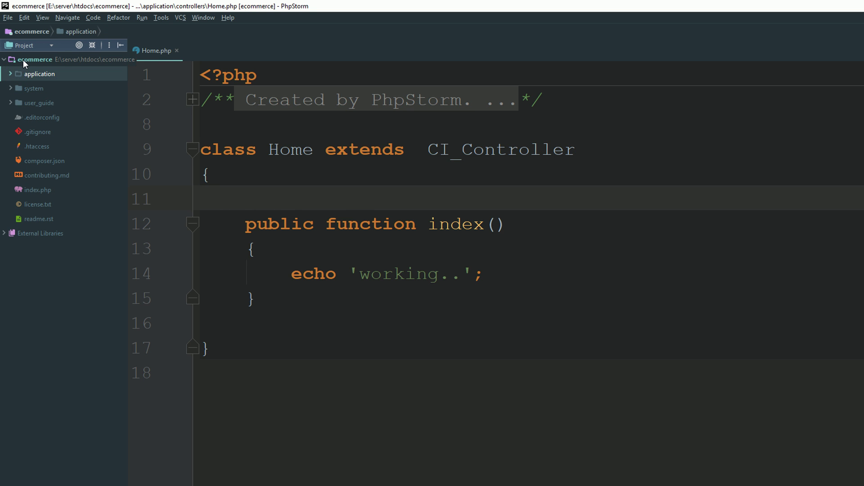
right_click(23, 59)
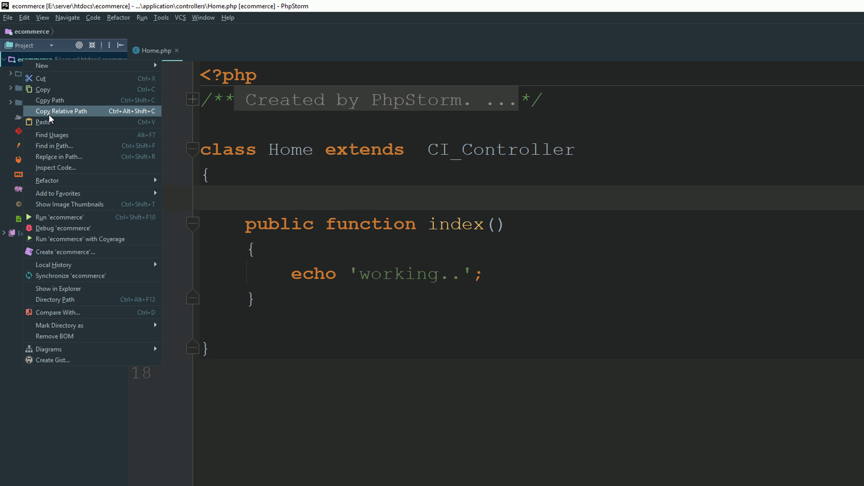
click(372, 221)
right_click(23, 58)
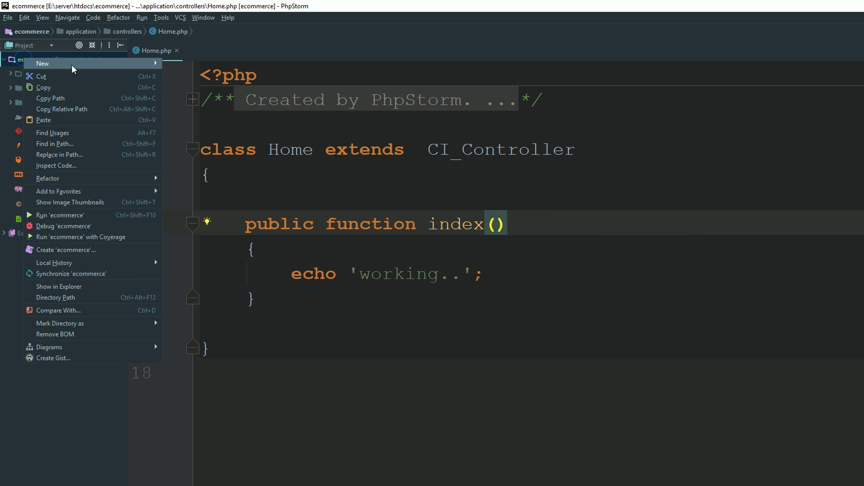
mouse_move(72, 64)
click(180, 91)
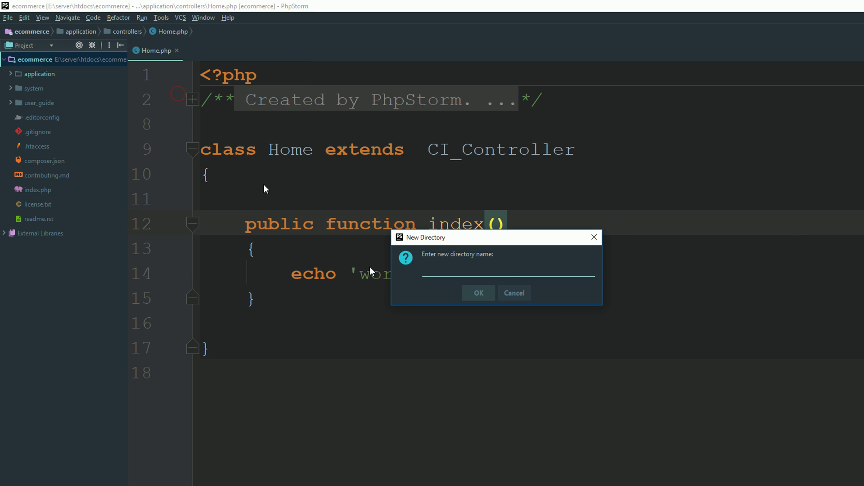
text(assets)
key(Return)
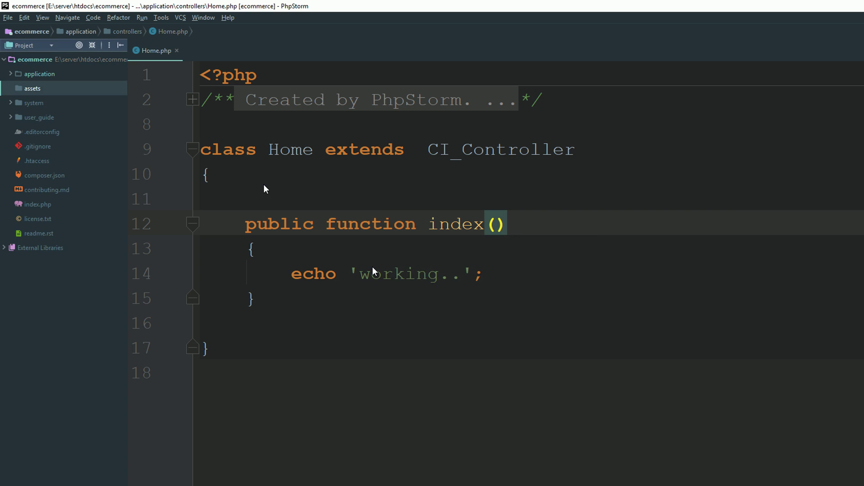
key(alt+Tab)
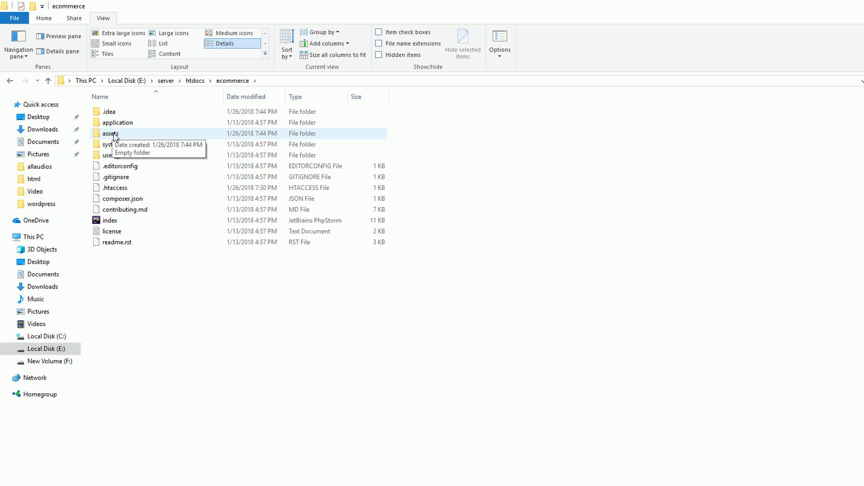
Step: Paste the AdminLTE-2.4.2 zip into the project's assets folder and extract it there
double_click(113, 134)
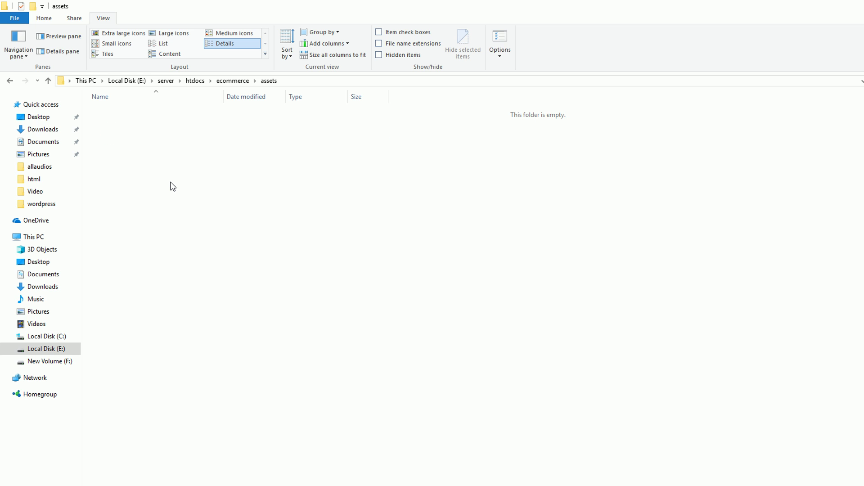
key(ctrl+v)
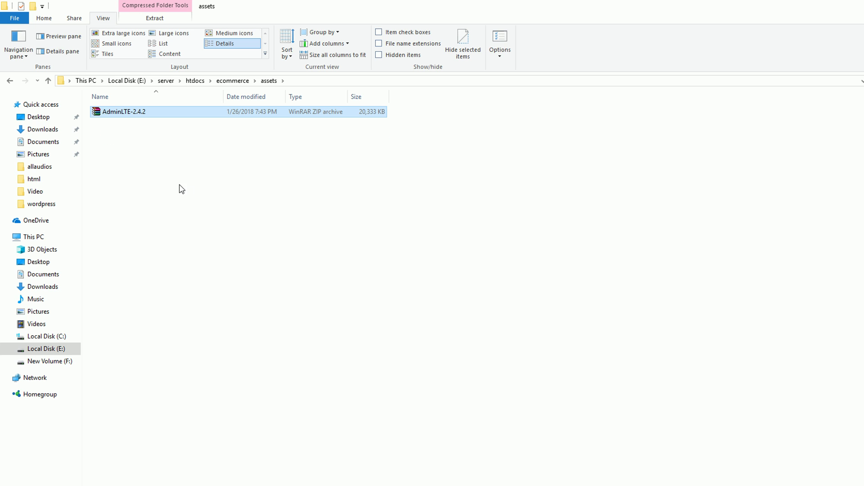
right_click(123, 116)
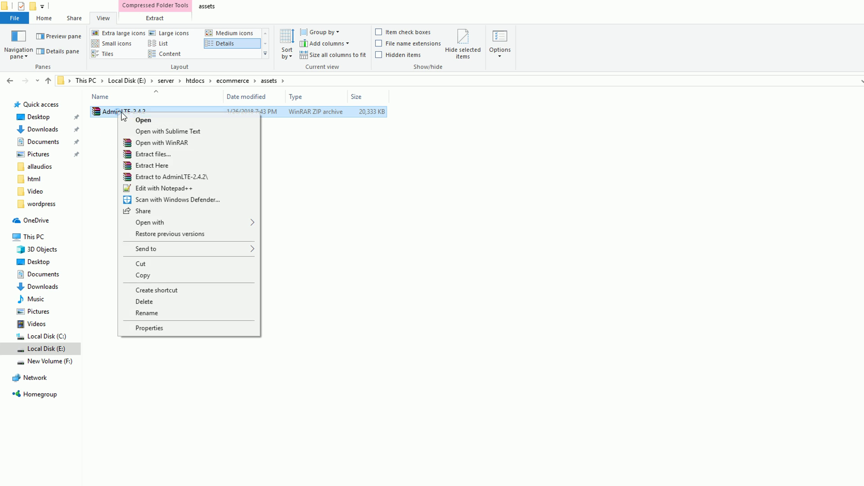
click(132, 163)
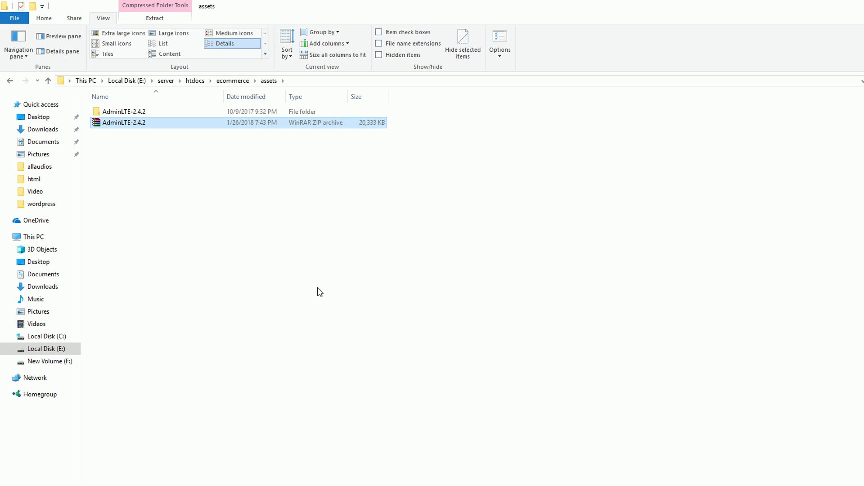
key(alt+Tab)
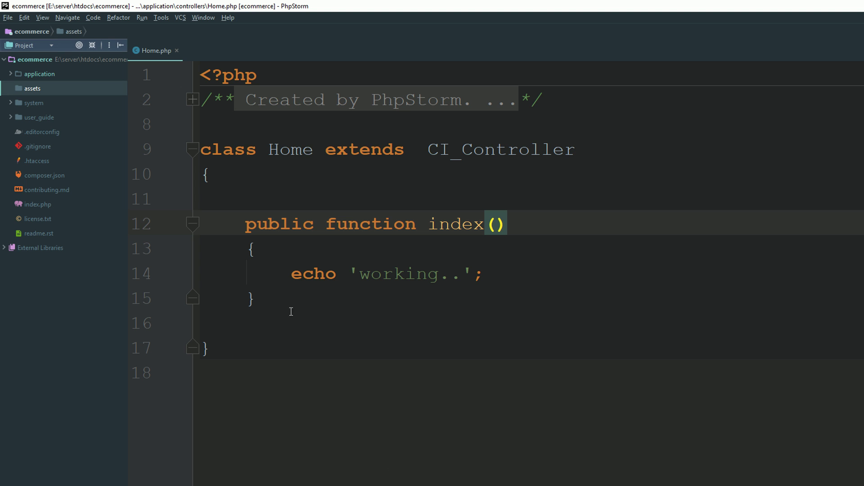
key(alt+Tab)
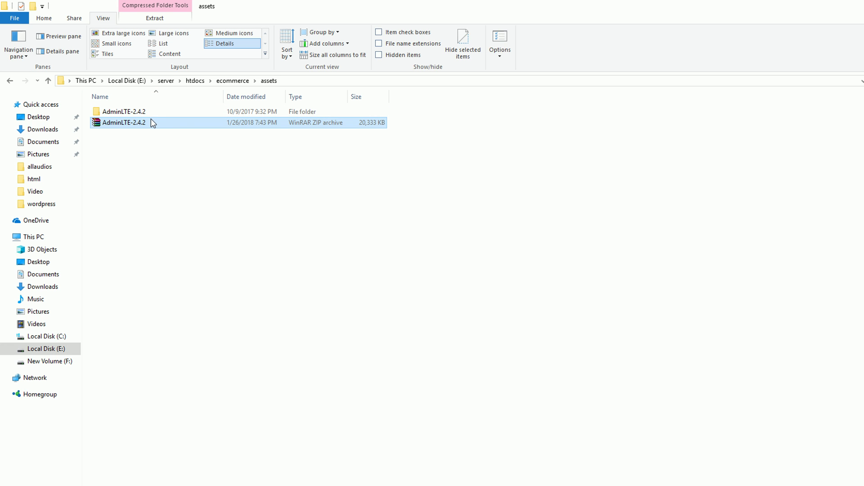
Step: Switch to Chrome and search Google for bootstrap 3 in a new tab
key(alt+Tab)
key(alt+Tab)
key(Tab)
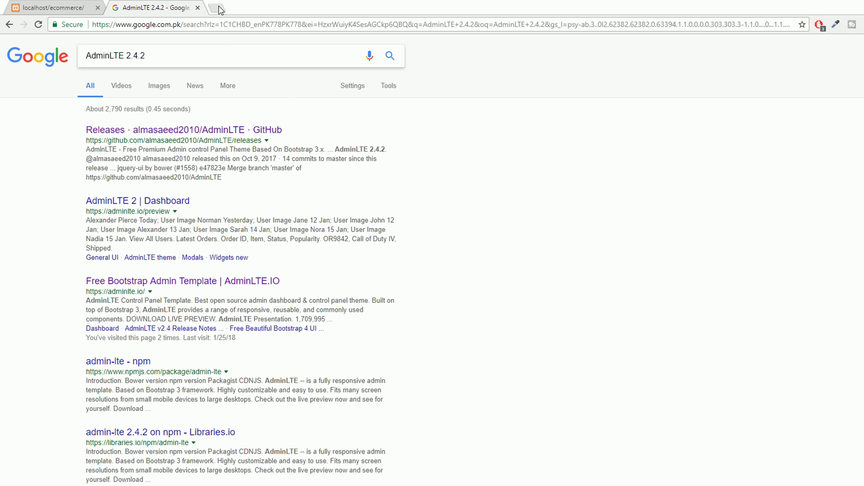
click(220, 7)
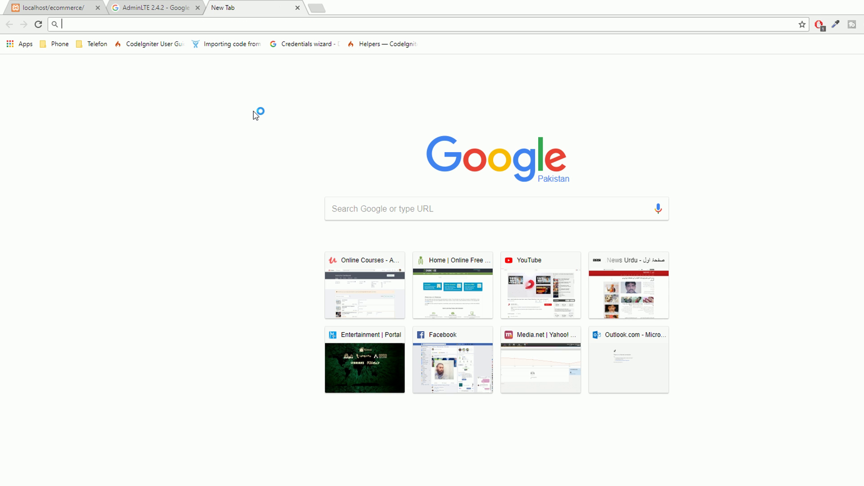
text(coded)
key(BackSpace)
key(BackSpace)
key(BackSpace)
key(BackSpace)
key(BackSpace)
text(boo)
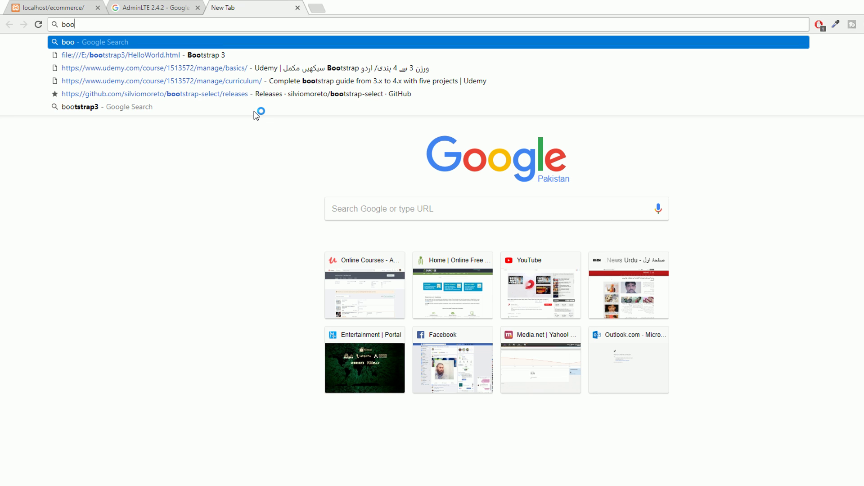
text(strp)
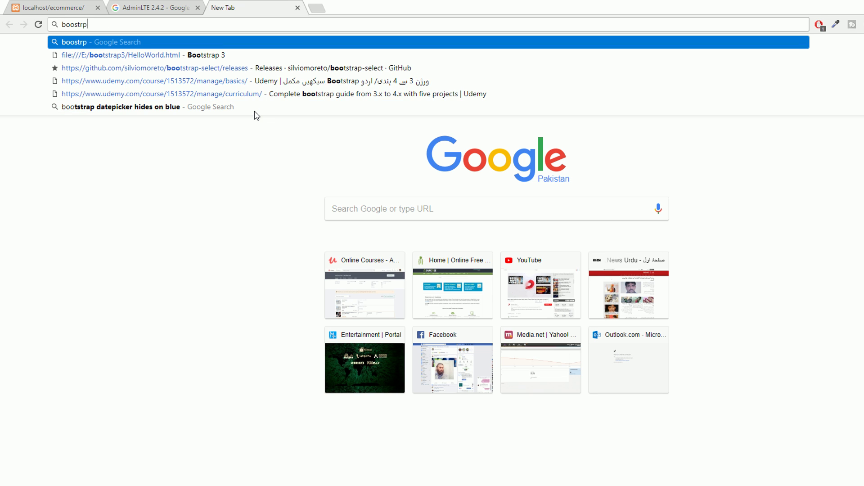
key(Down)
text(3)
key(Return)
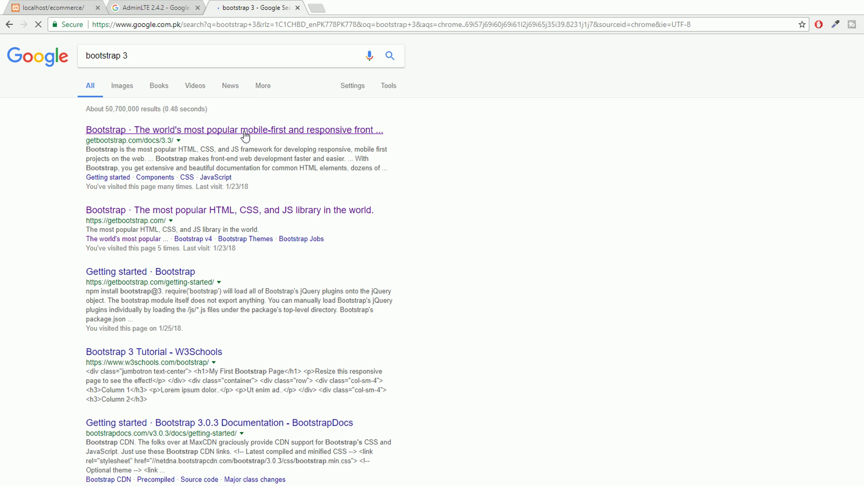
Step: Open the getbootstrap.com/docs/3.3 result and highlight the current version line below the Bootstrap download link
click(155, 134)
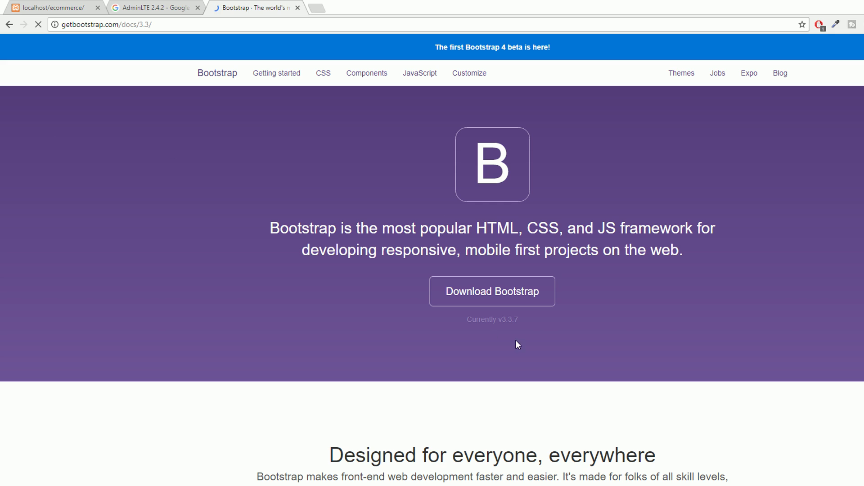
drag(494, 319, 535, 320)
click(447, 332)
drag(451, 321, 520, 320)
click(444, 330)
Step: Return to the assets folder in File Explorer and open the extracted AdminLTE-2.4.2 folder
key(alt+Tab)
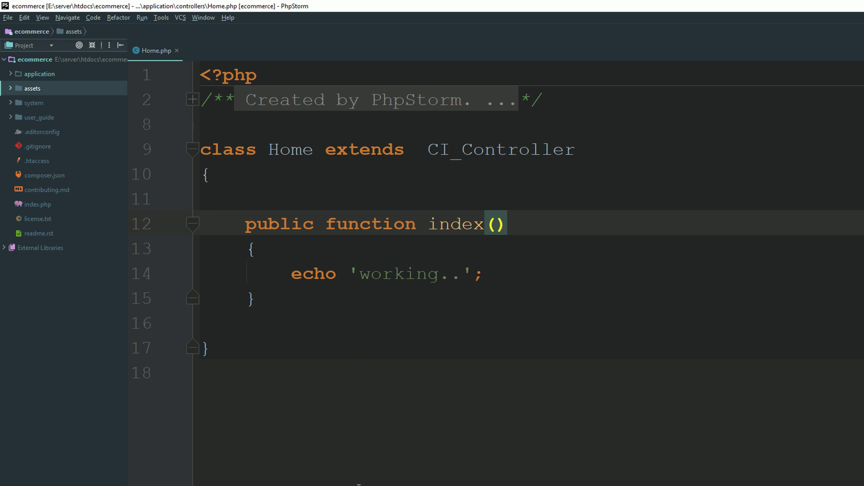
click(289, 472)
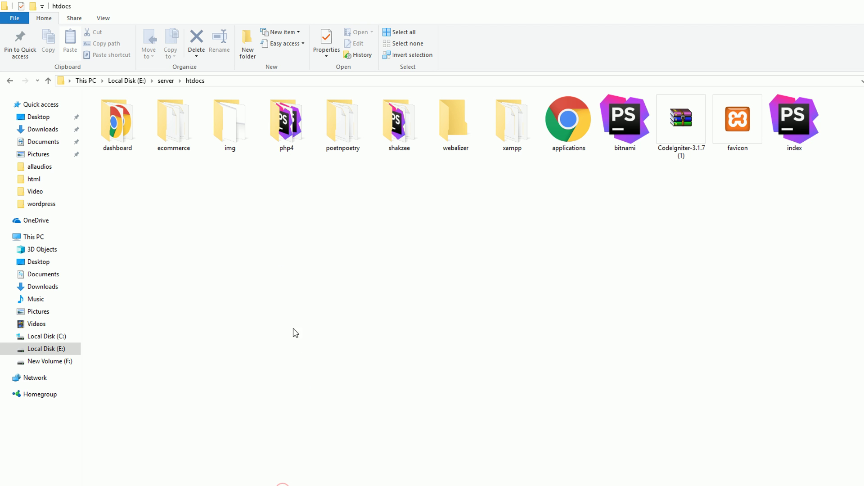
click(408, 470)
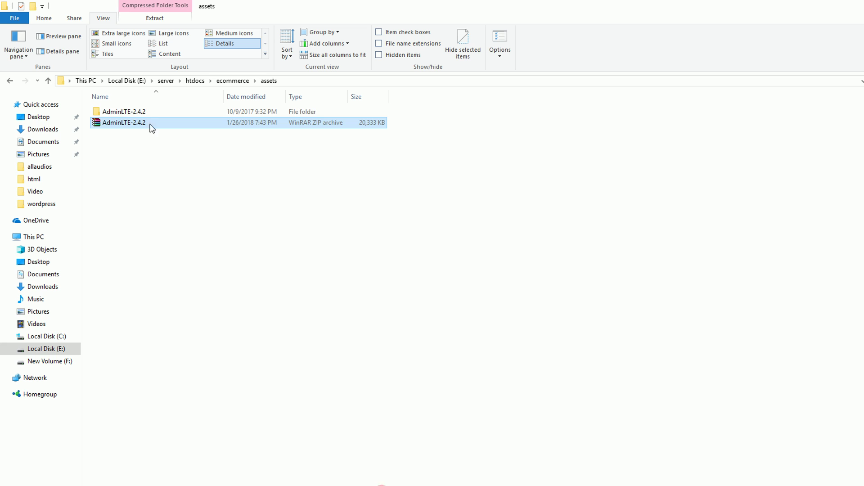
click(138, 116)
double_click(138, 116)
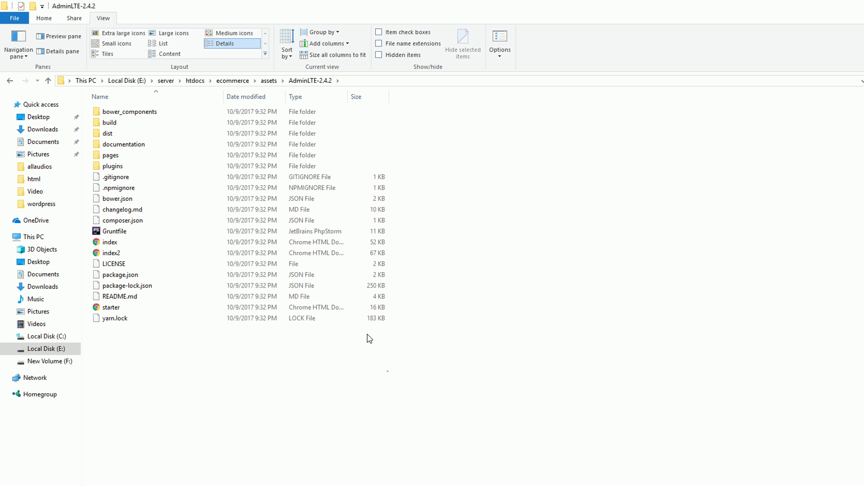
key(alt+Tab)
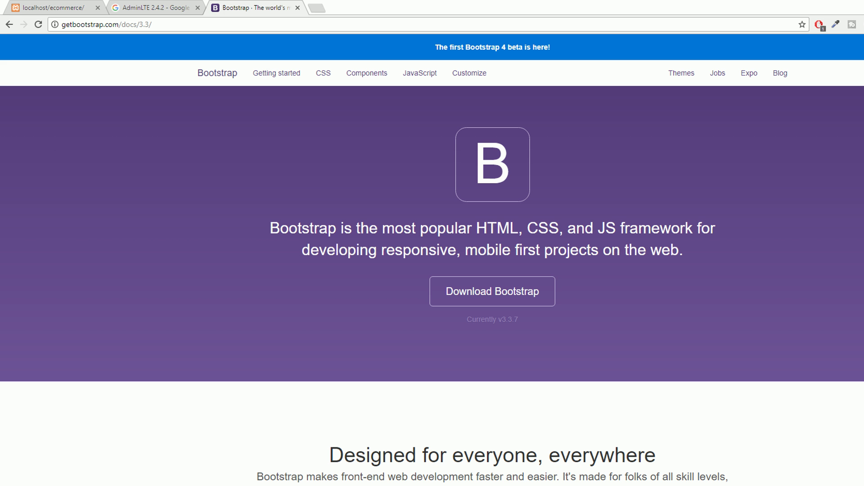
key(alt+Tab)
key(alt+Tab)
key(Tab)
key(alt+Tab)
key(Tab)
key(Tab)
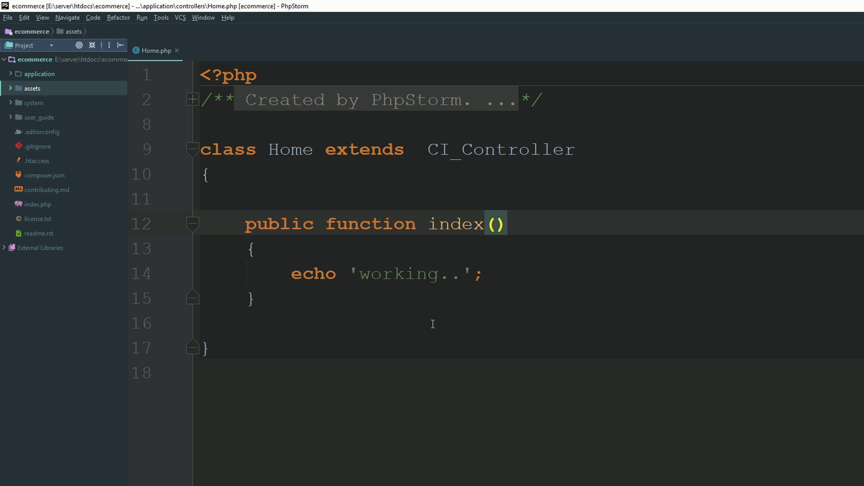
key(alt+Tab)
key(Tab)
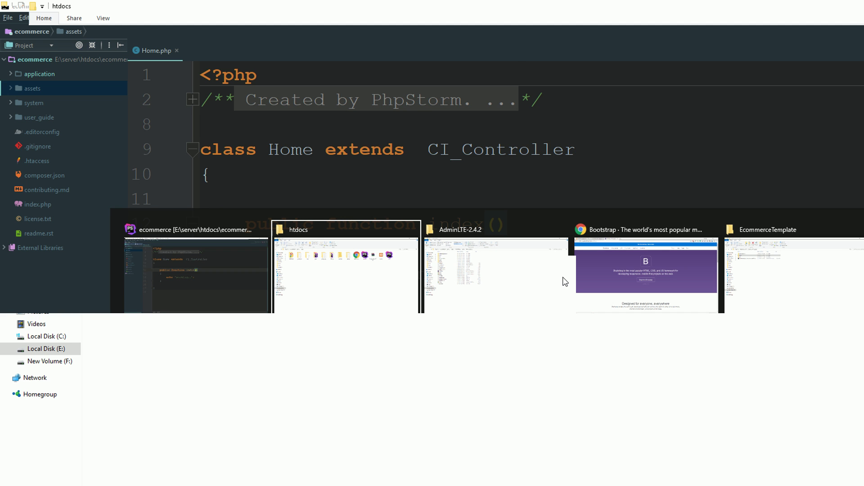
key(alt+Tab)
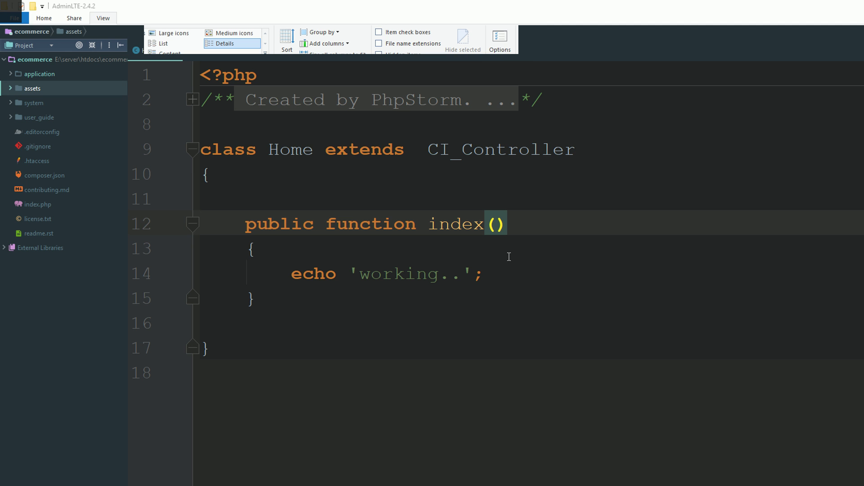